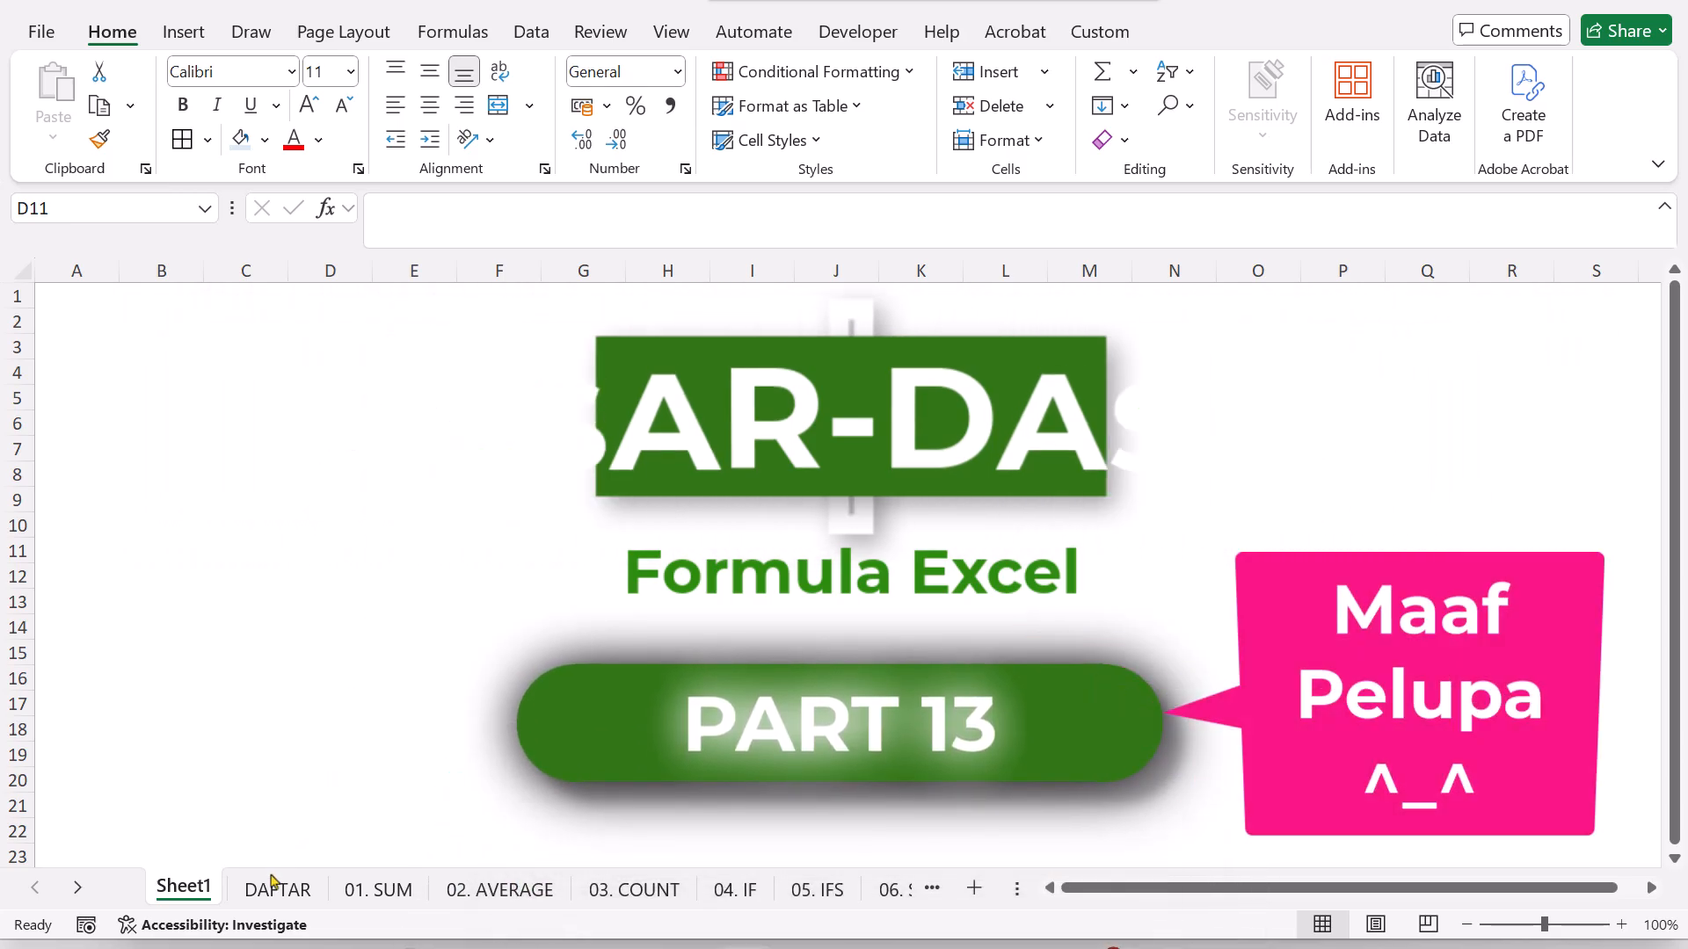
On the DAFTAR sheet, copy the "->>" link from the LEN row into column F of the TRIM row.
{"action": "left_click", "coordinate": [296, 889]}
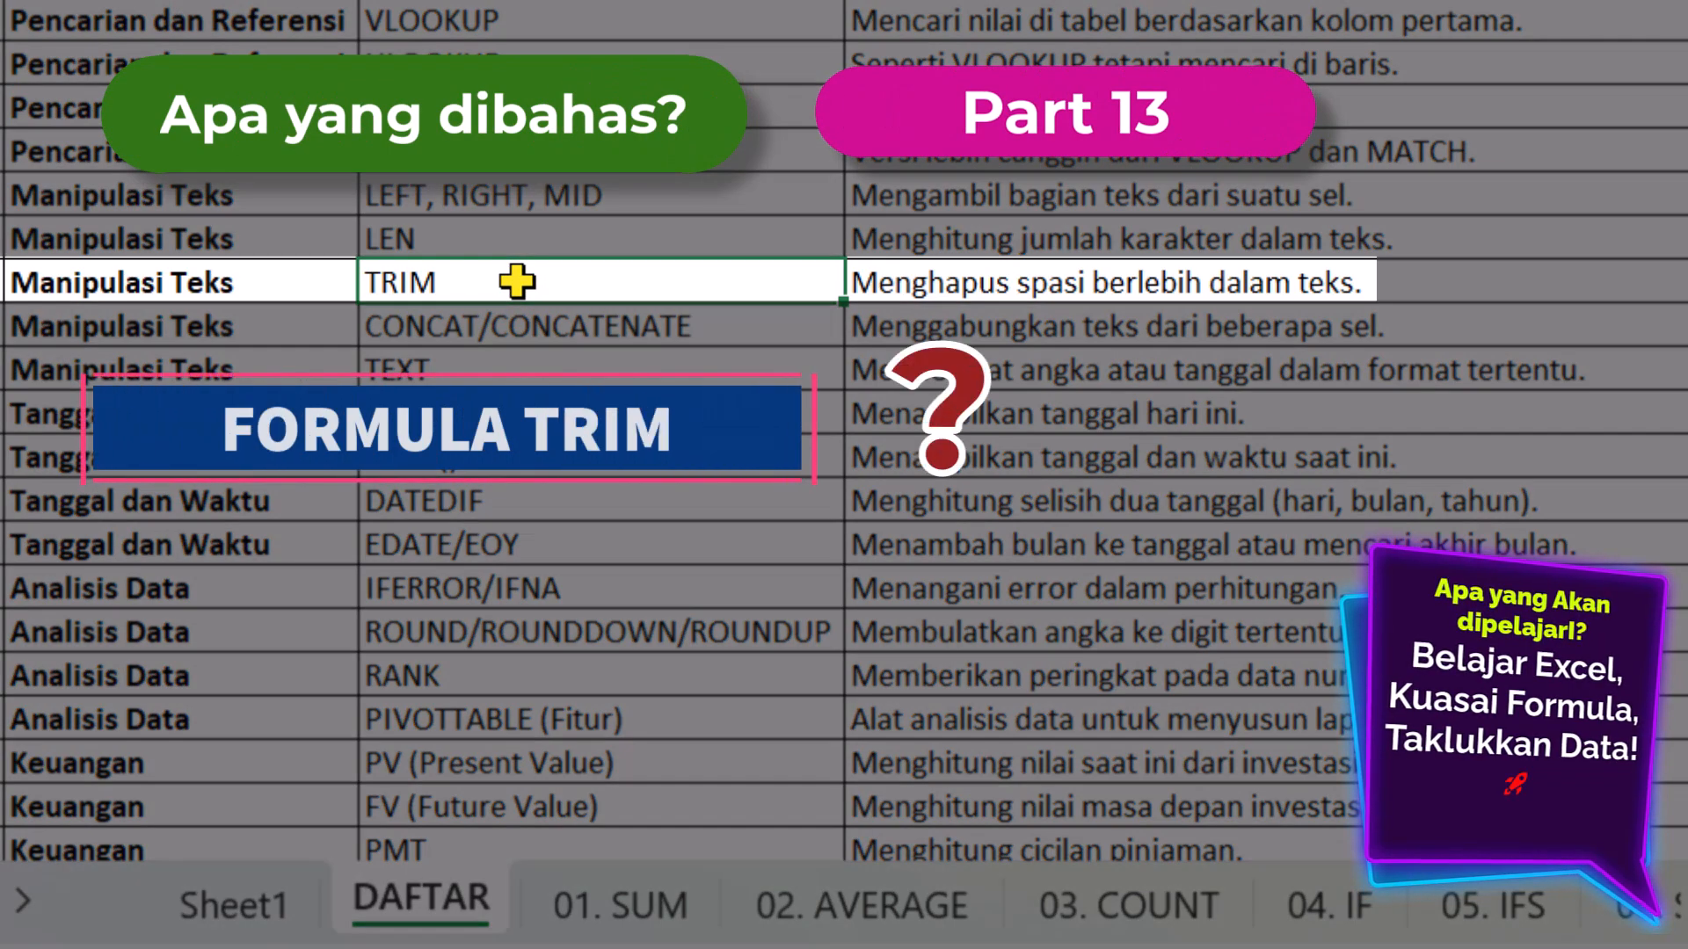
{"action": "left_click", "coordinate": [947, 280]}
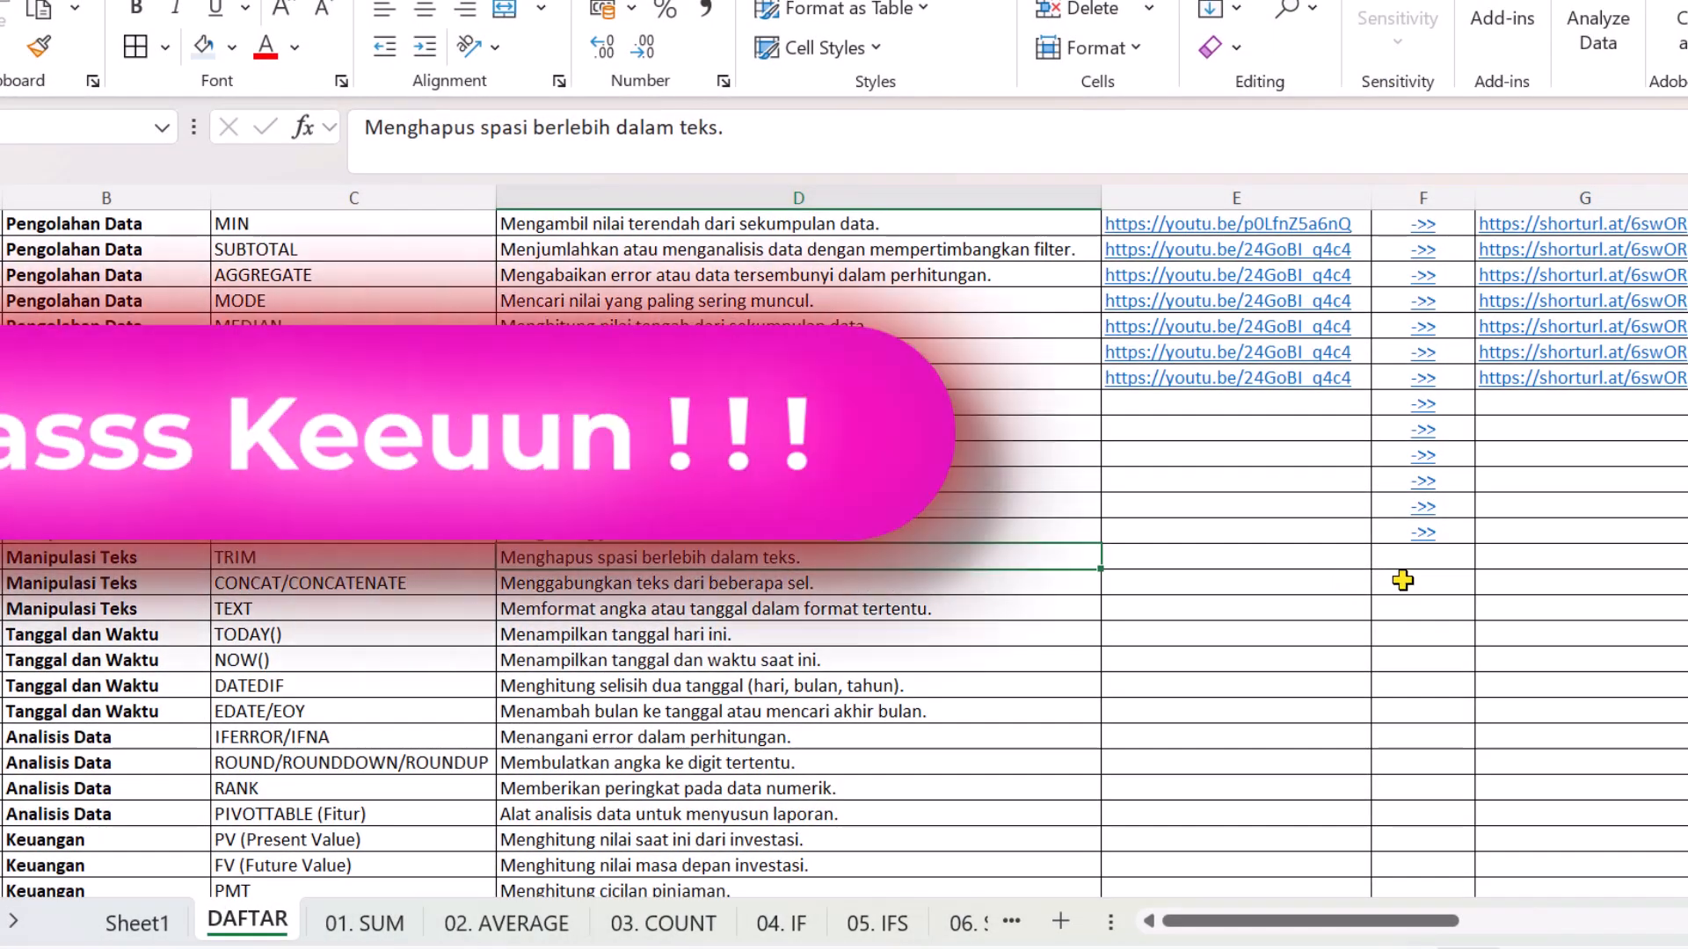
{"action": "left_click", "coordinate": [1442, 565]}
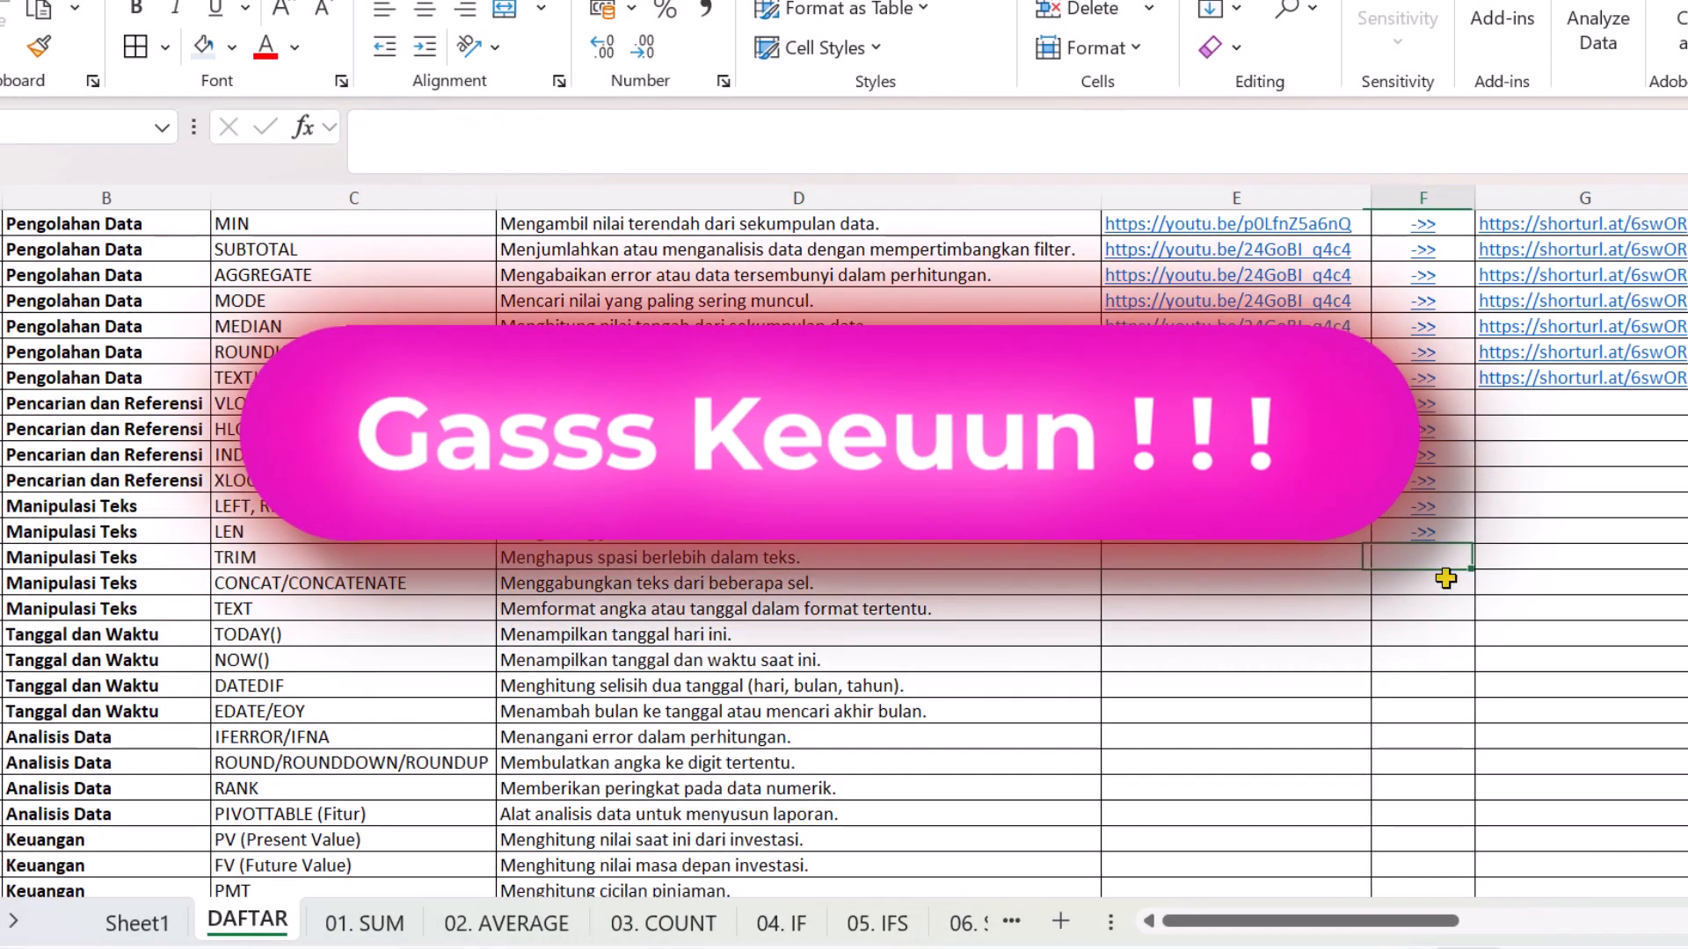
{"action": "key", "text": "Up"}
{"action": "key", "text": "ctrl+c"}
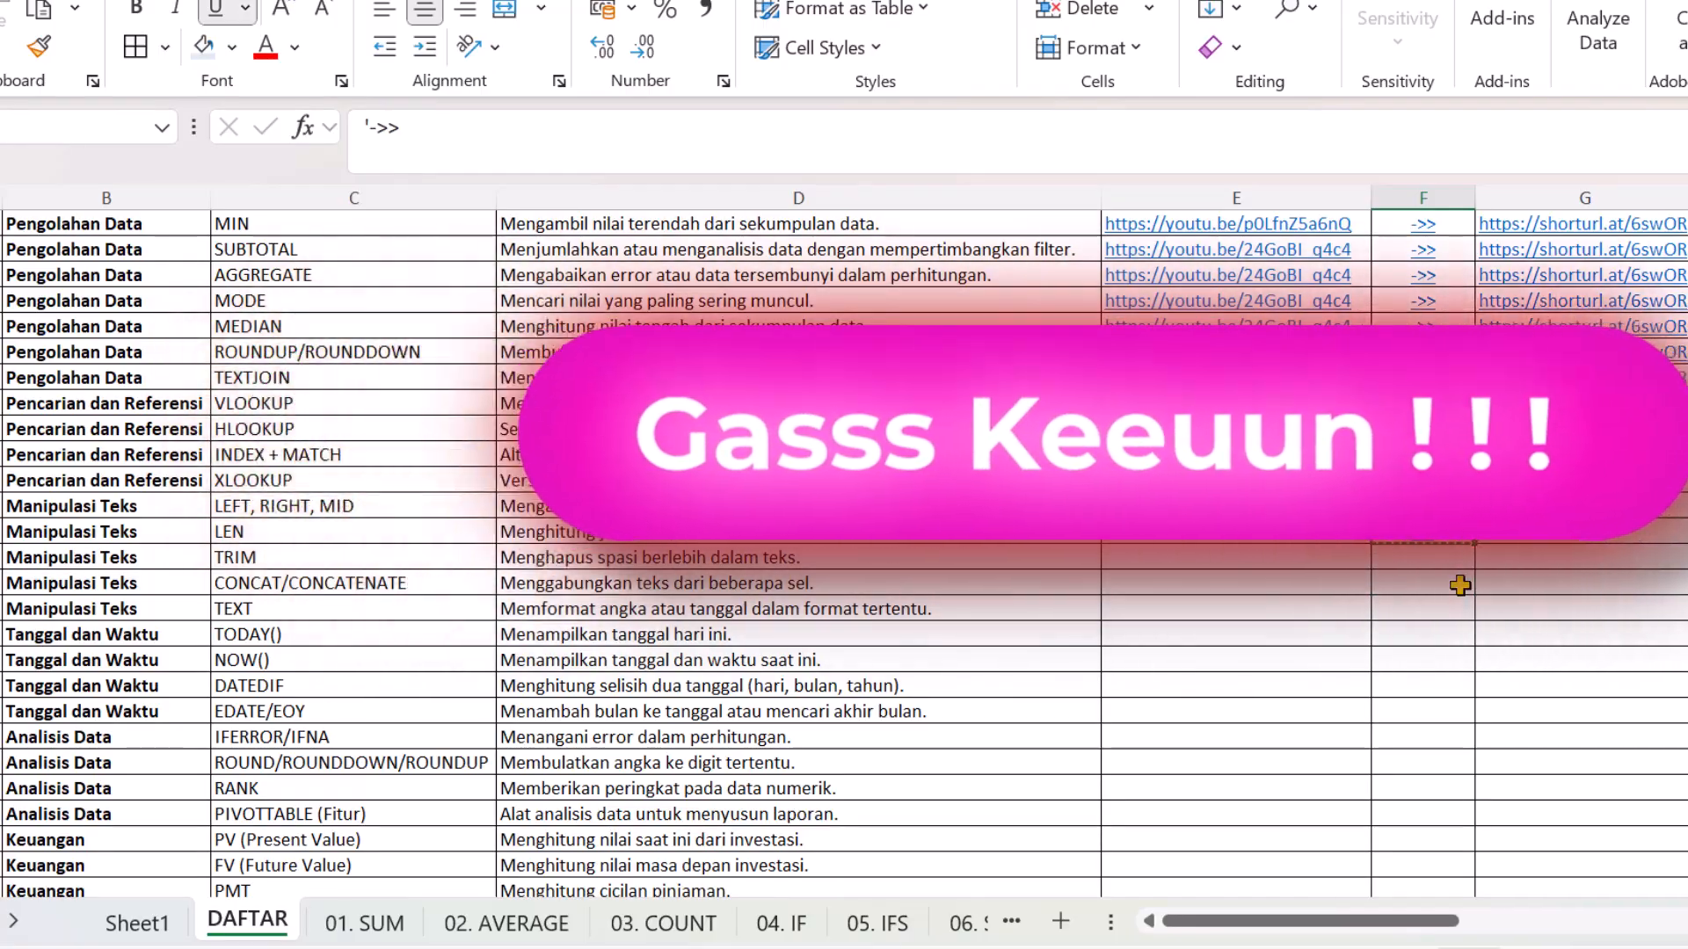
{"action": "key", "text": "Down"}
{"action": "key", "text": "ctrl+v"}
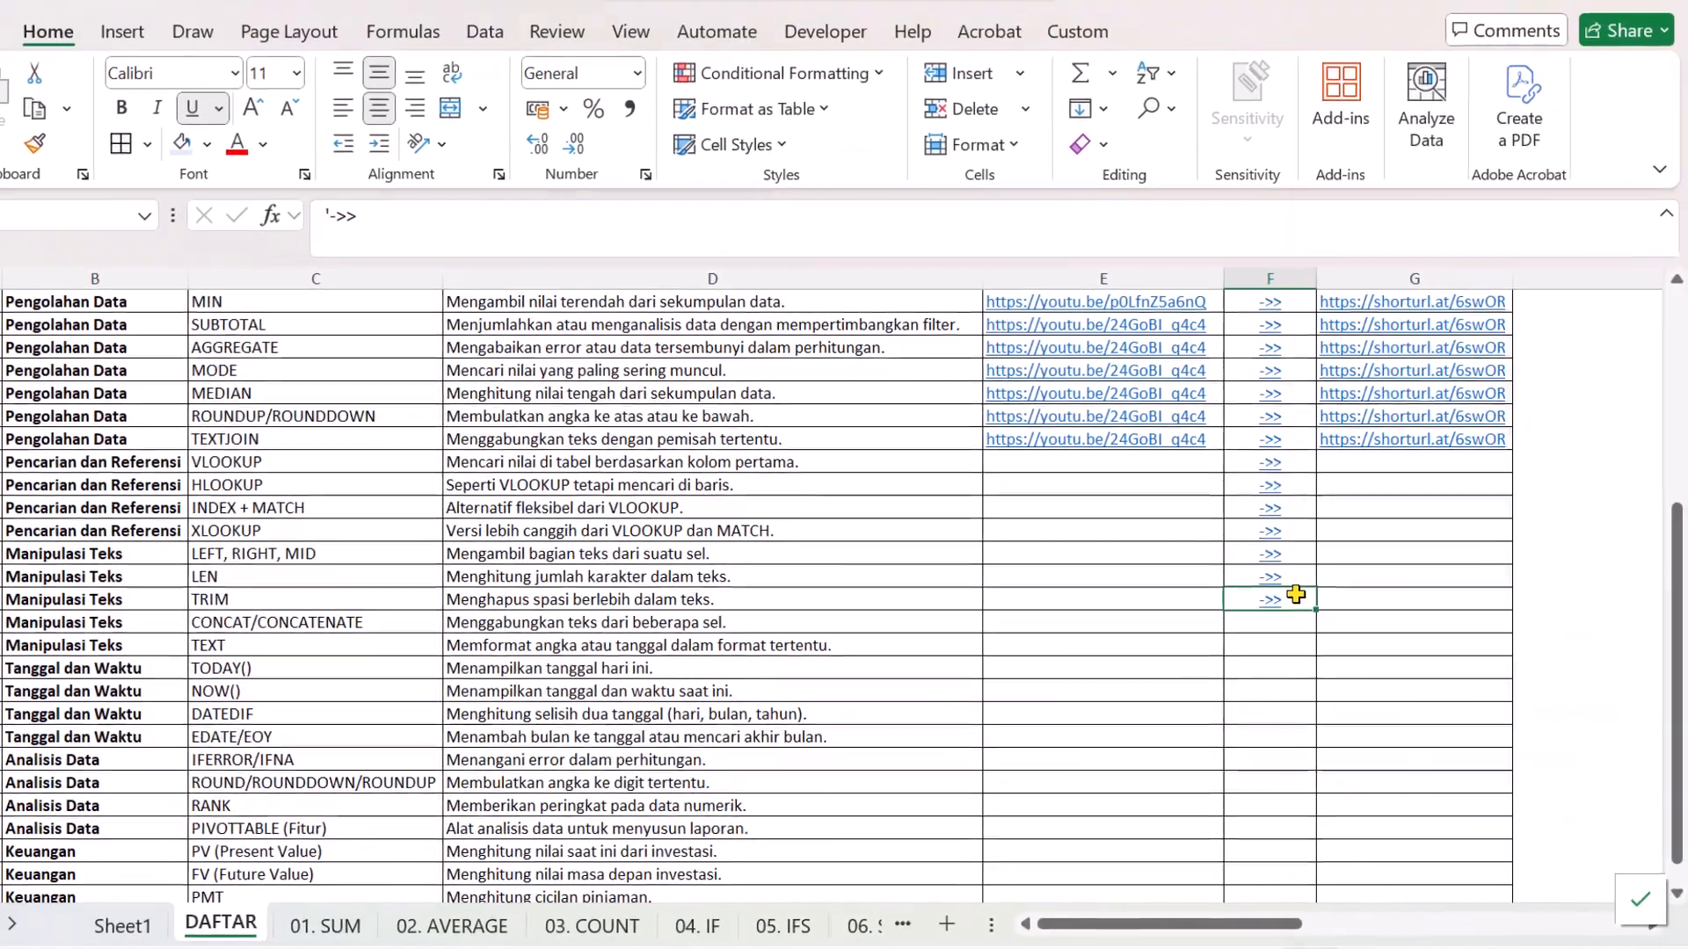
Edit the TRIM row's "->>" hyperlink to point to the TRIM worksheet in this document and follow it.
{"action": "right_click", "coordinate": [1296, 596]}
{"action": "left_click", "coordinate": [1406, 758]}
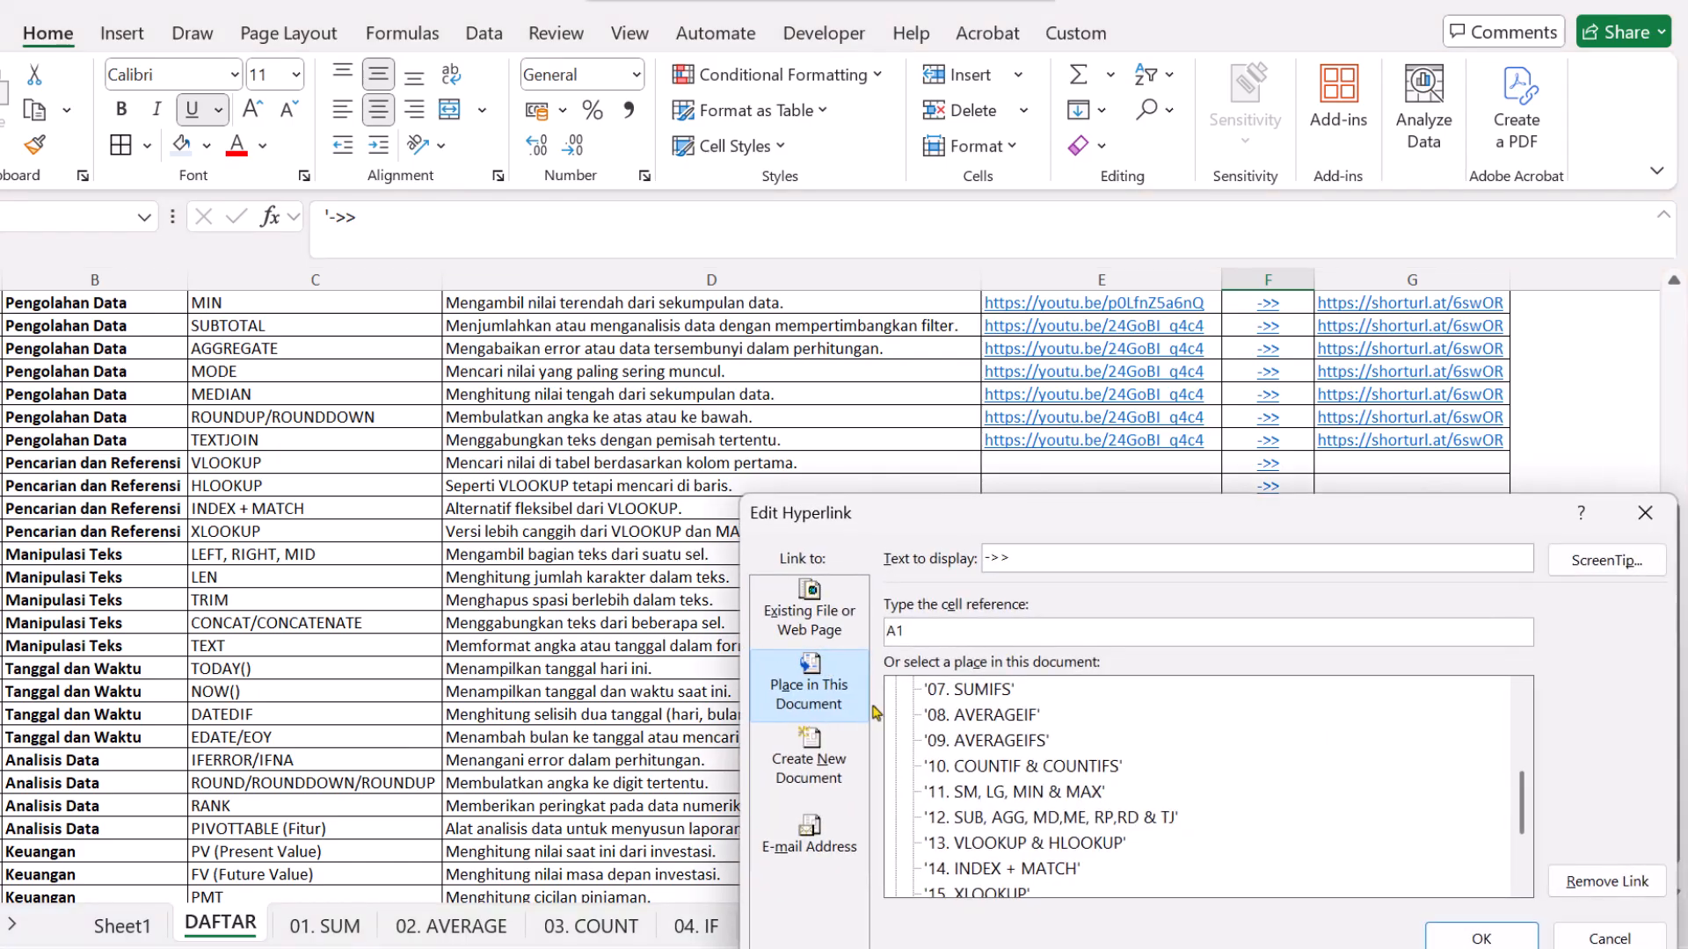
{"action": "scroll", "coordinate": [993, 792], "scroll_direction": "down", "scroll_amount": 2}
{"action": "left_click", "coordinate": [976, 848]}
{"action": "key", "text": "Return"}
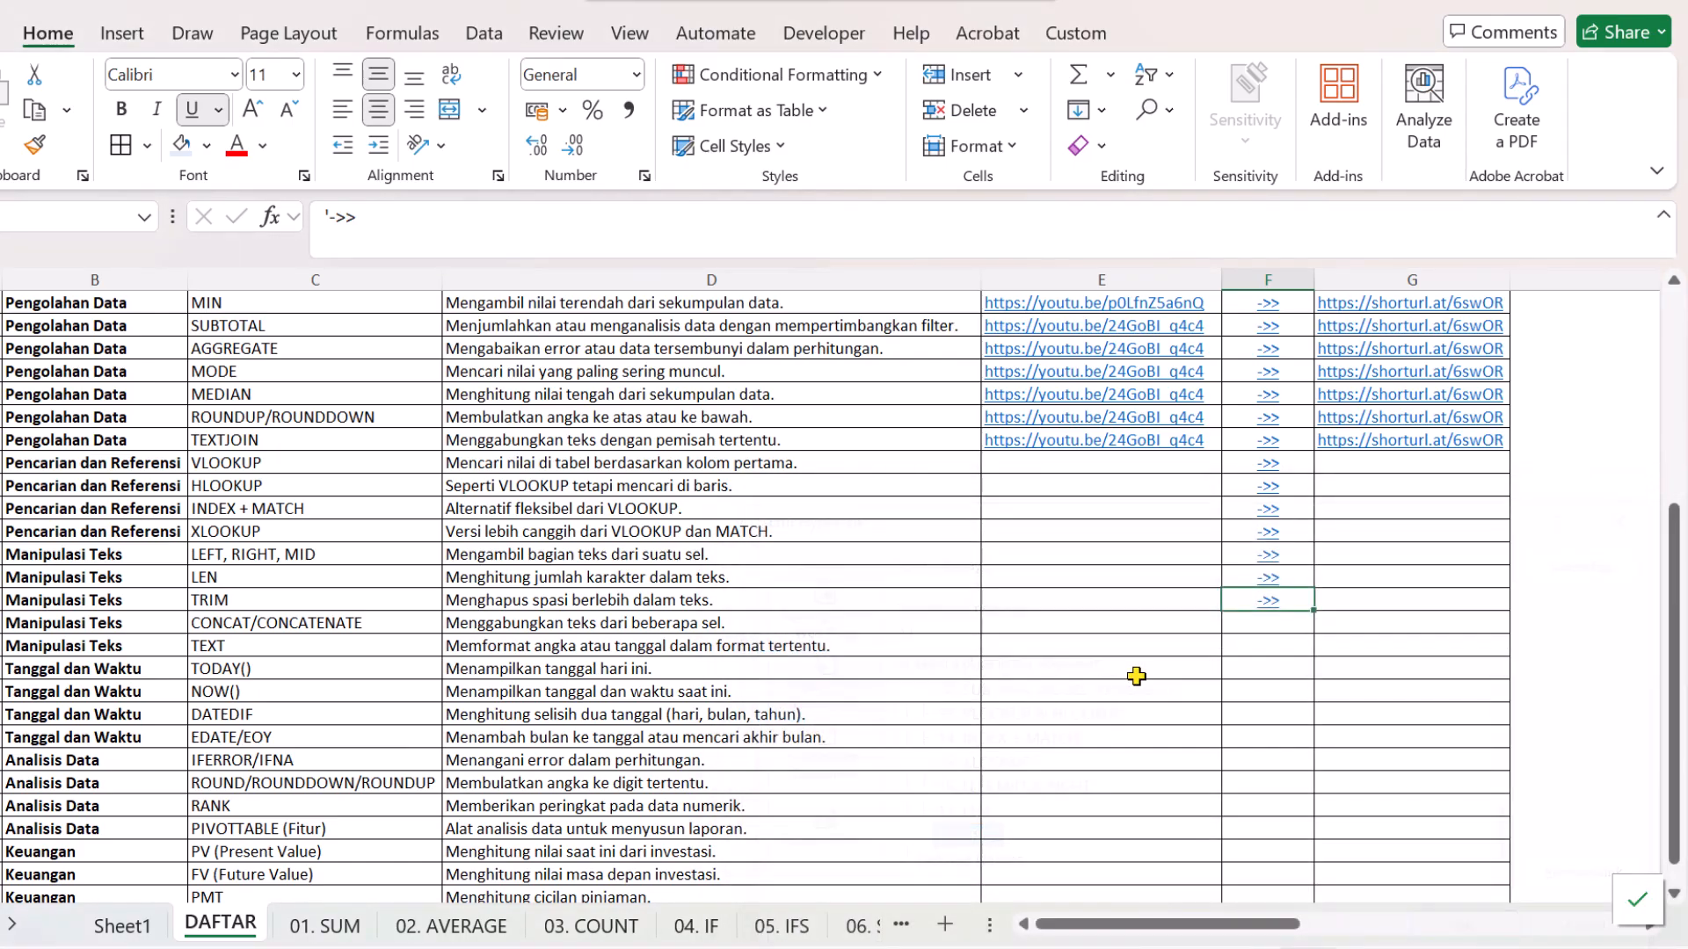
{"action": "left_click", "coordinate": [1269, 602]}
Examine the Nama Penerima entries in E7:E11 for extra spaces before and after the text.
{"action": "left_click", "coordinate": [536, 492]}
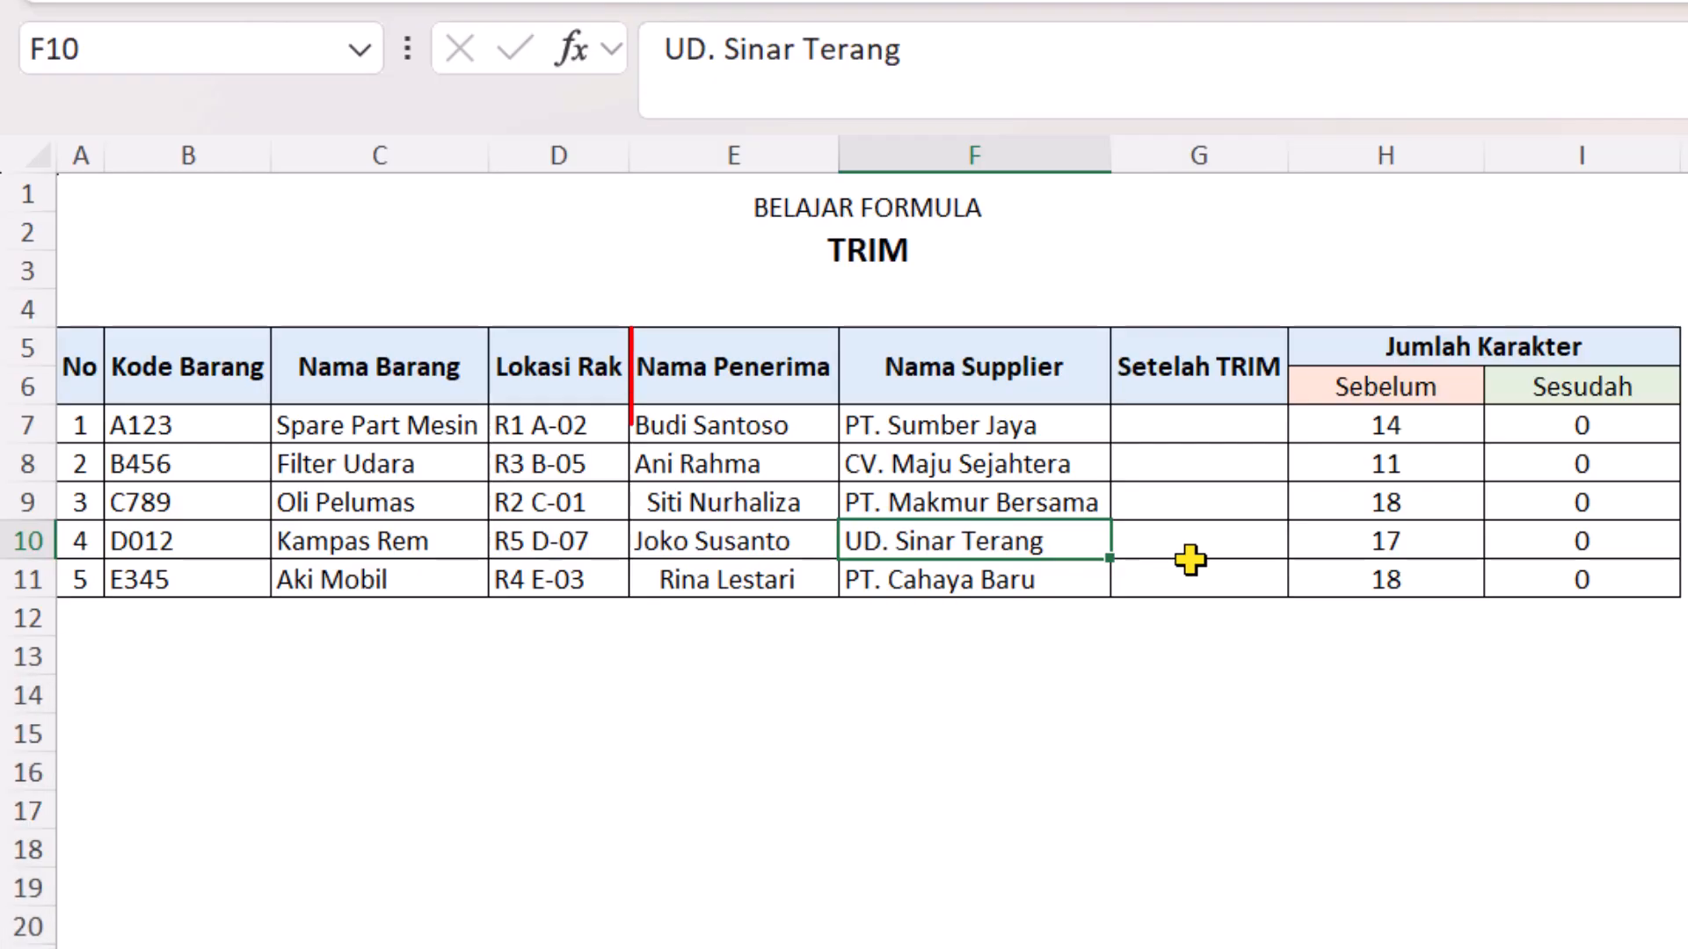
{"action": "left_click_drag", "start_coordinate": [689, 428], "coordinate": [707, 581]}
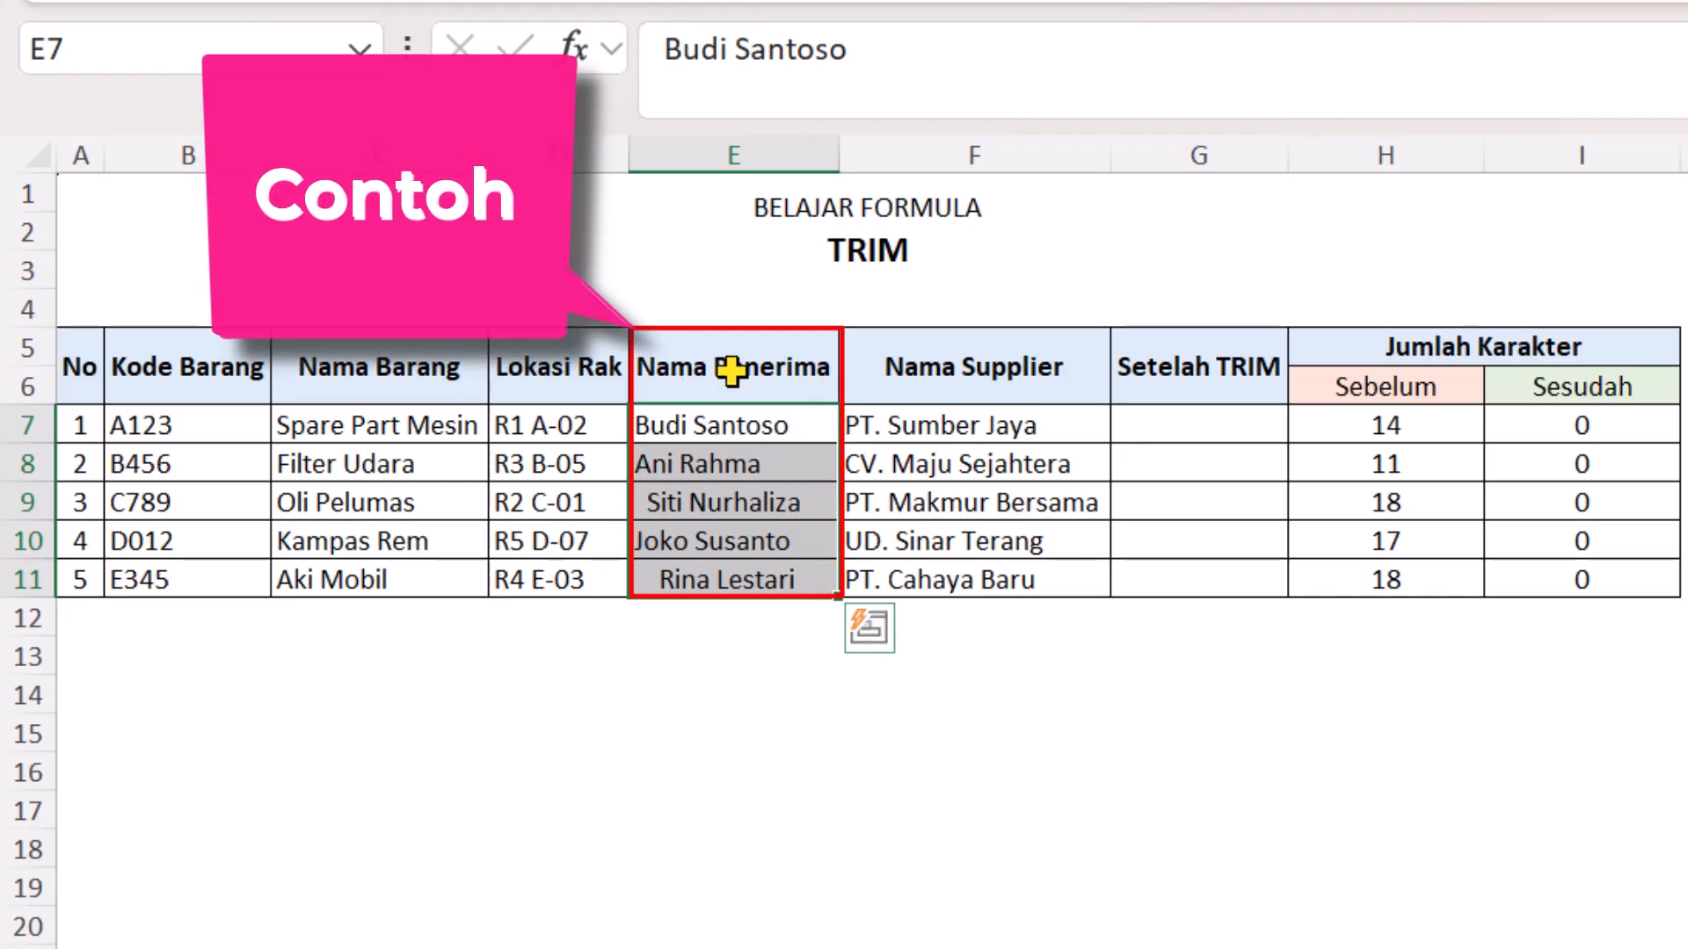
{"action": "left_click", "coordinate": [606, 503]}
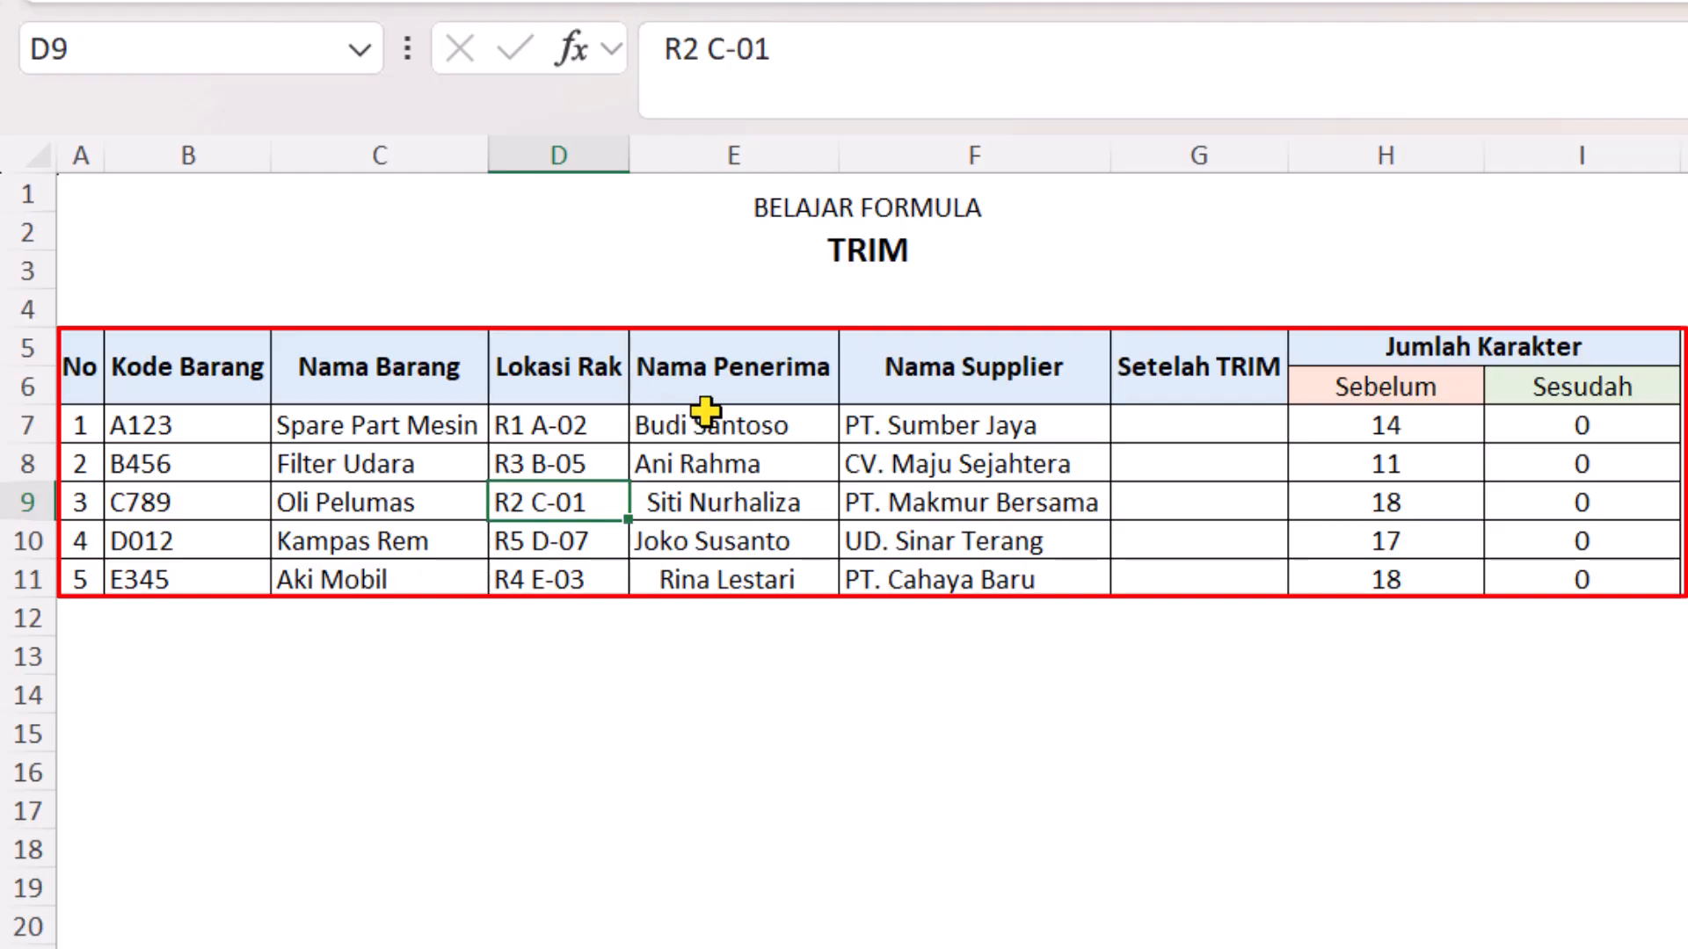
{"action": "left_click_drag", "start_coordinate": [716, 425], "coordinate": [761, 565]}
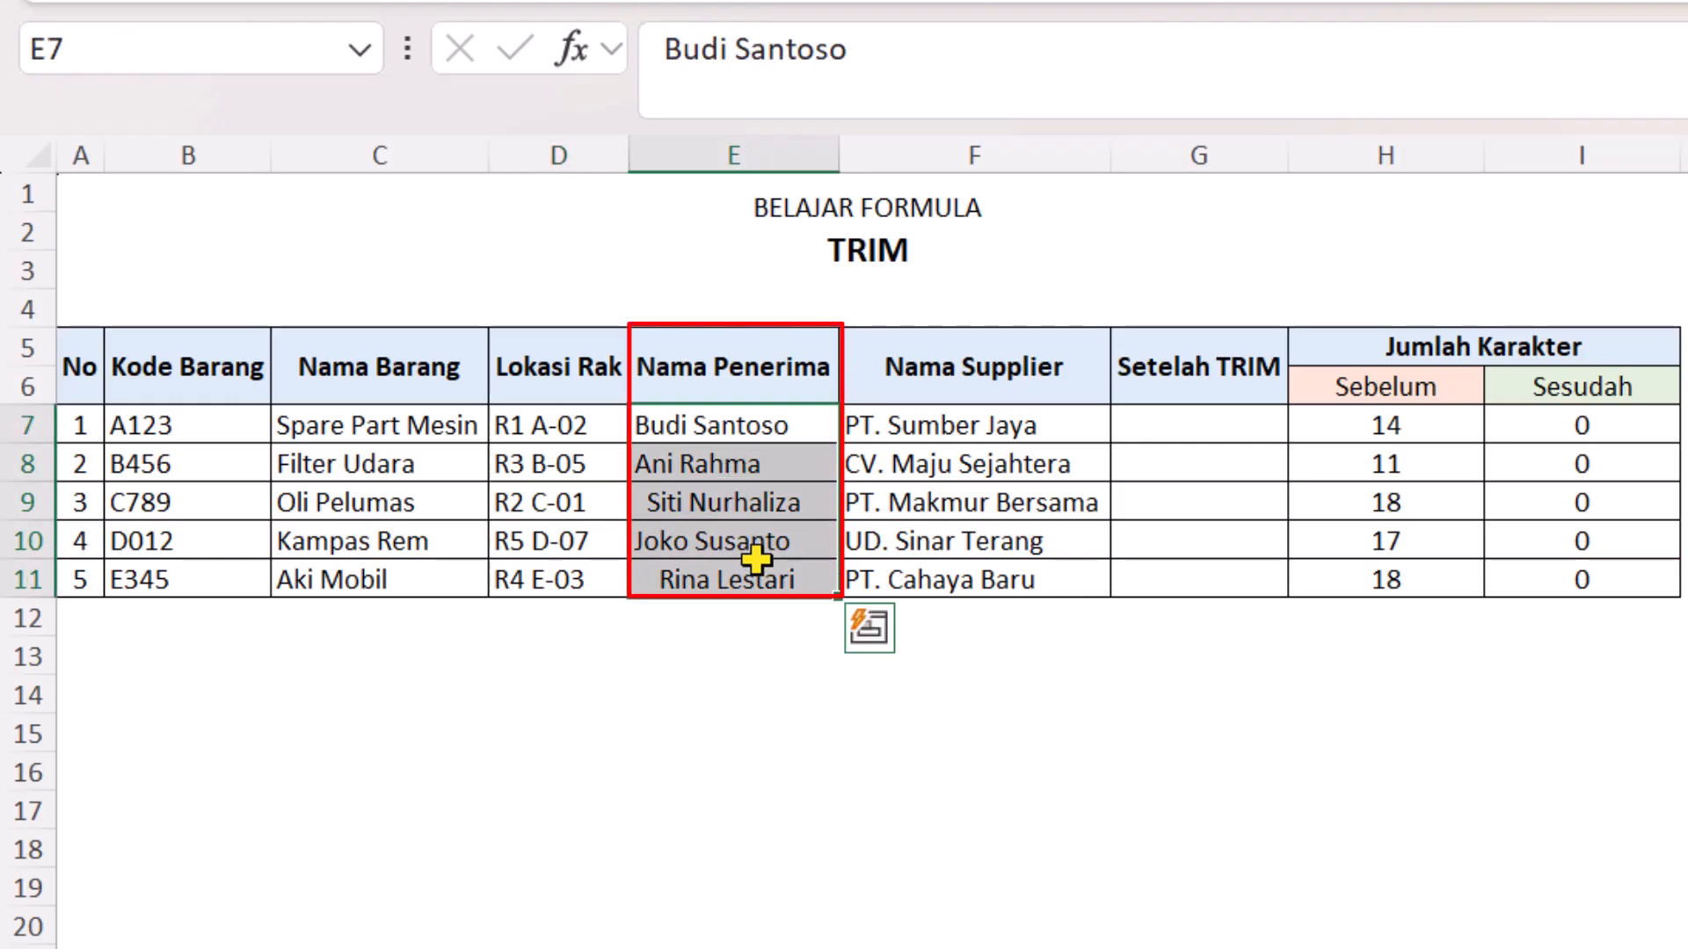
{"action": "left_click", "coordinate": [767, 425]}
{"action": "left_click_drag", "start_coordinate": [767, 425], "coordinate": [773, 580]}
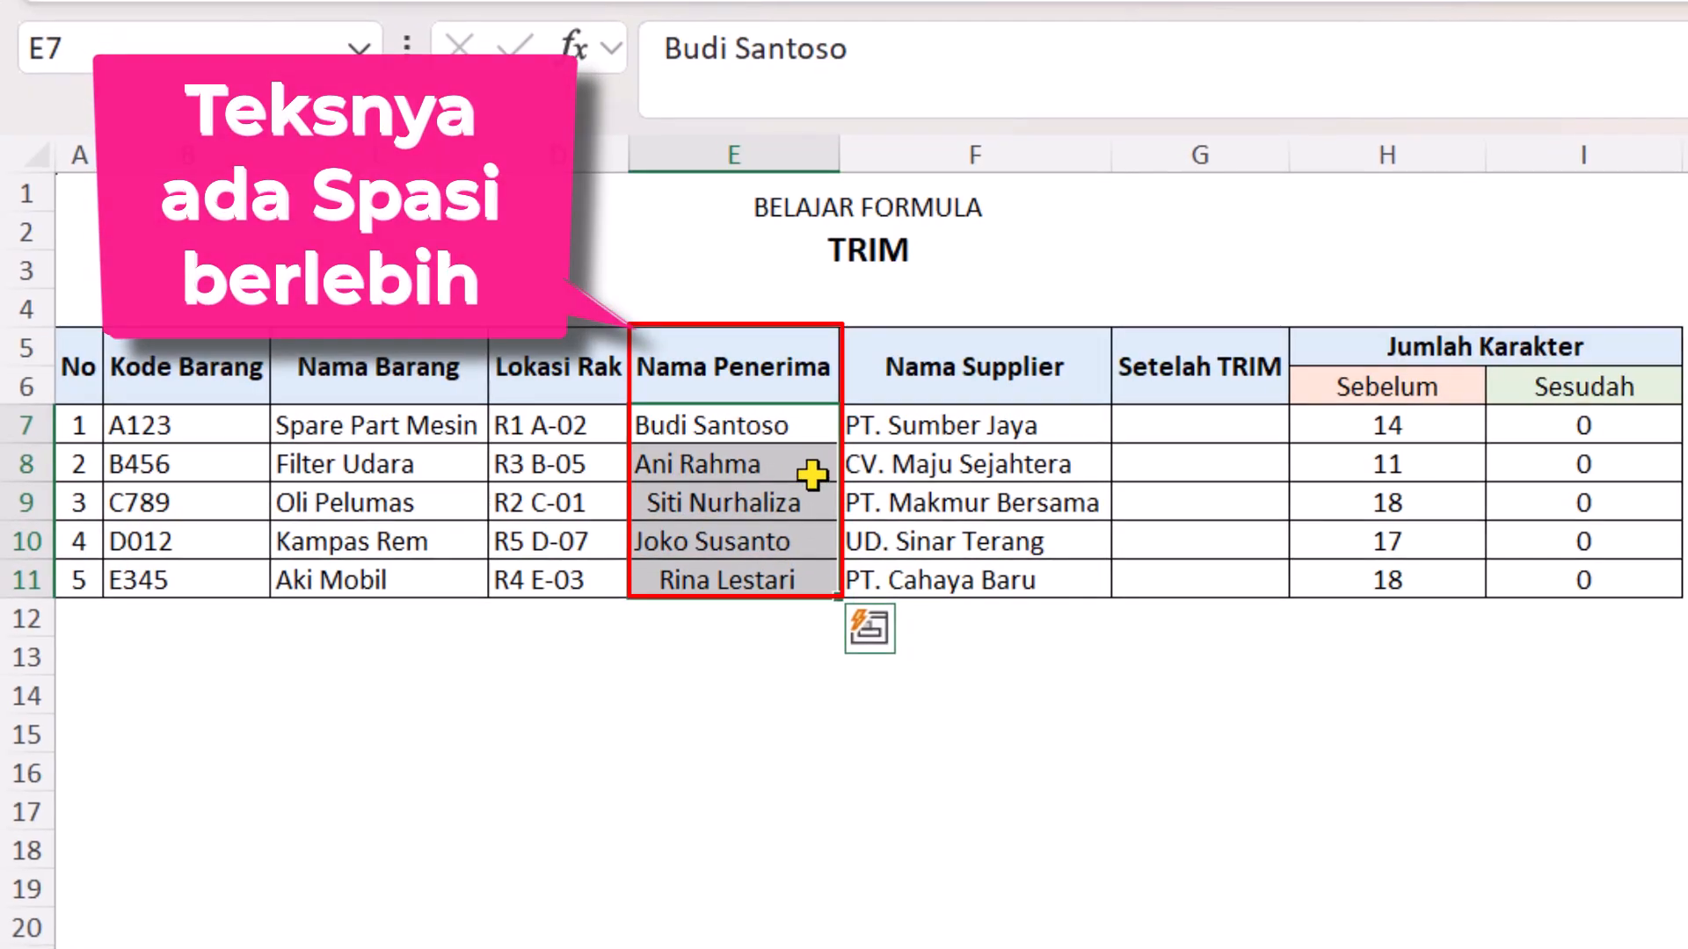
{"action": "left_click", "coordinate": [809, 468]}
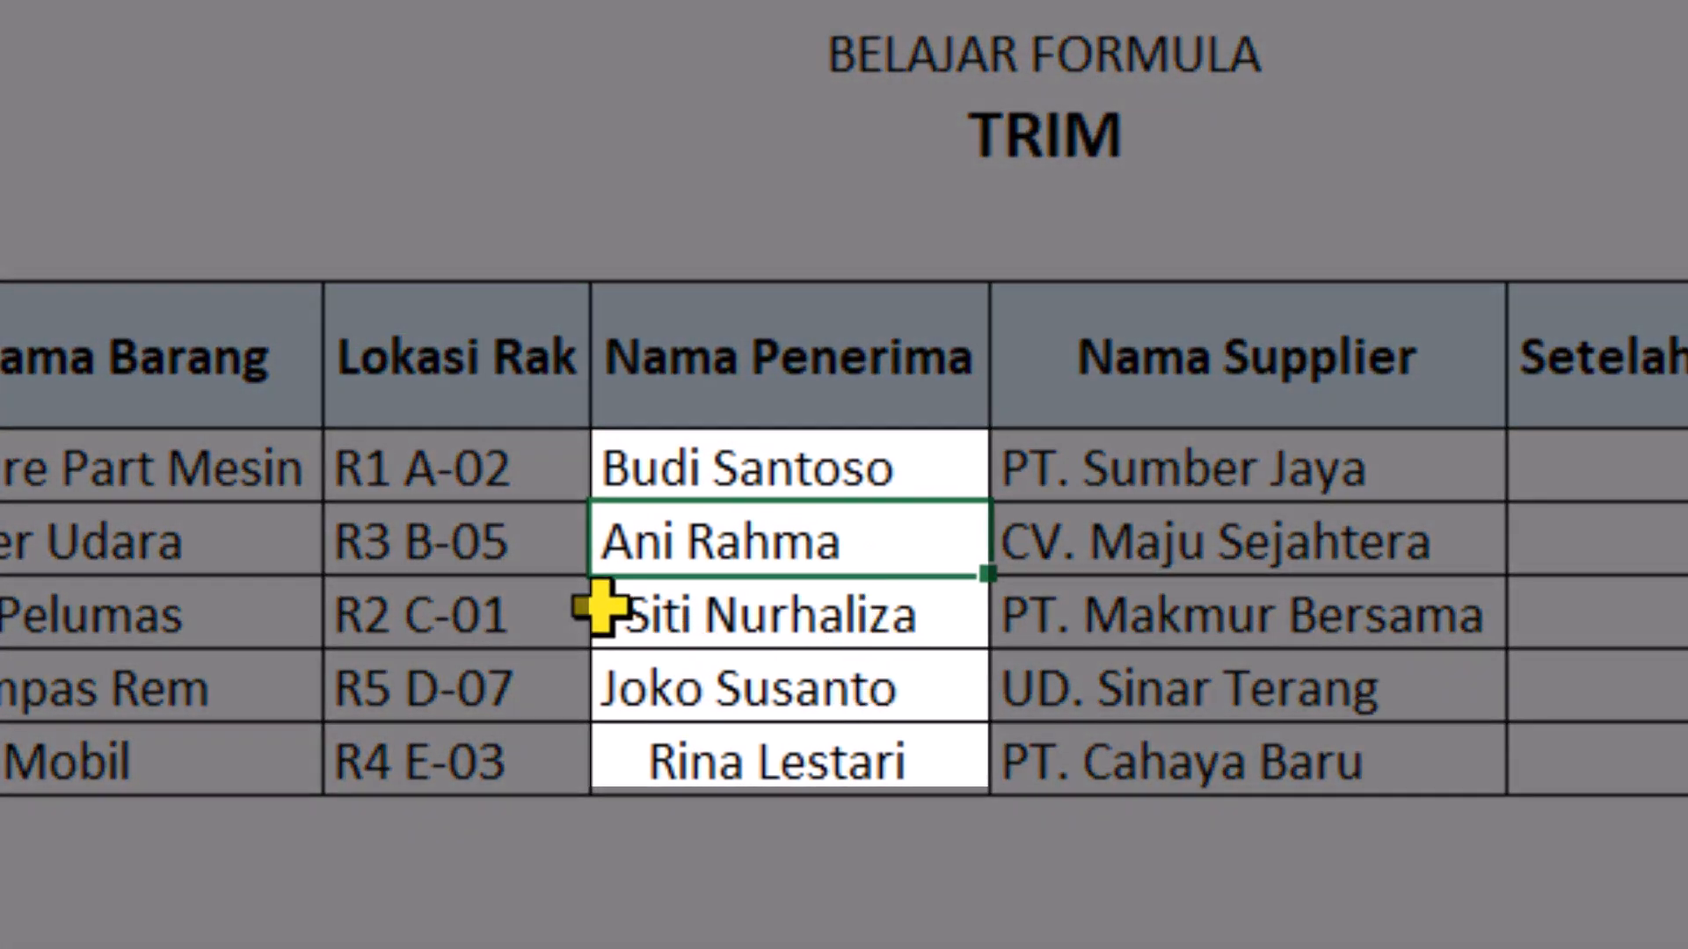
{"action": "left_click", "coordinate": [612, 563]}
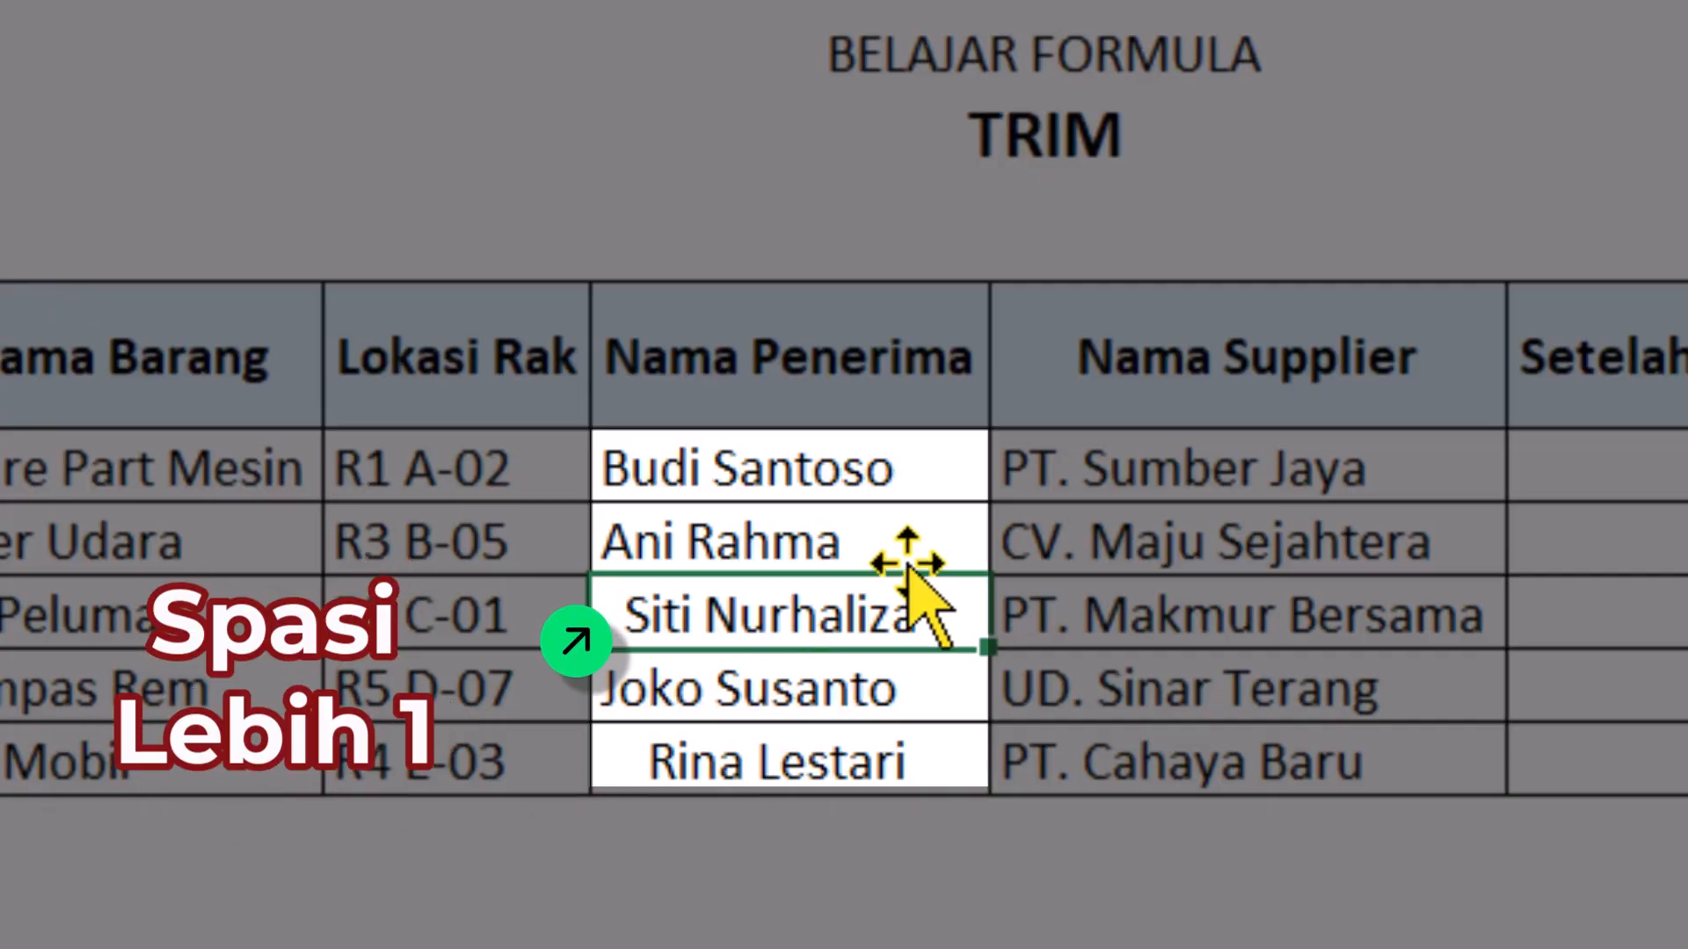
{"action": "left_click", "coordinate": [923, 532]}
{"action": "double_click", "coordinate": [956, 558]}
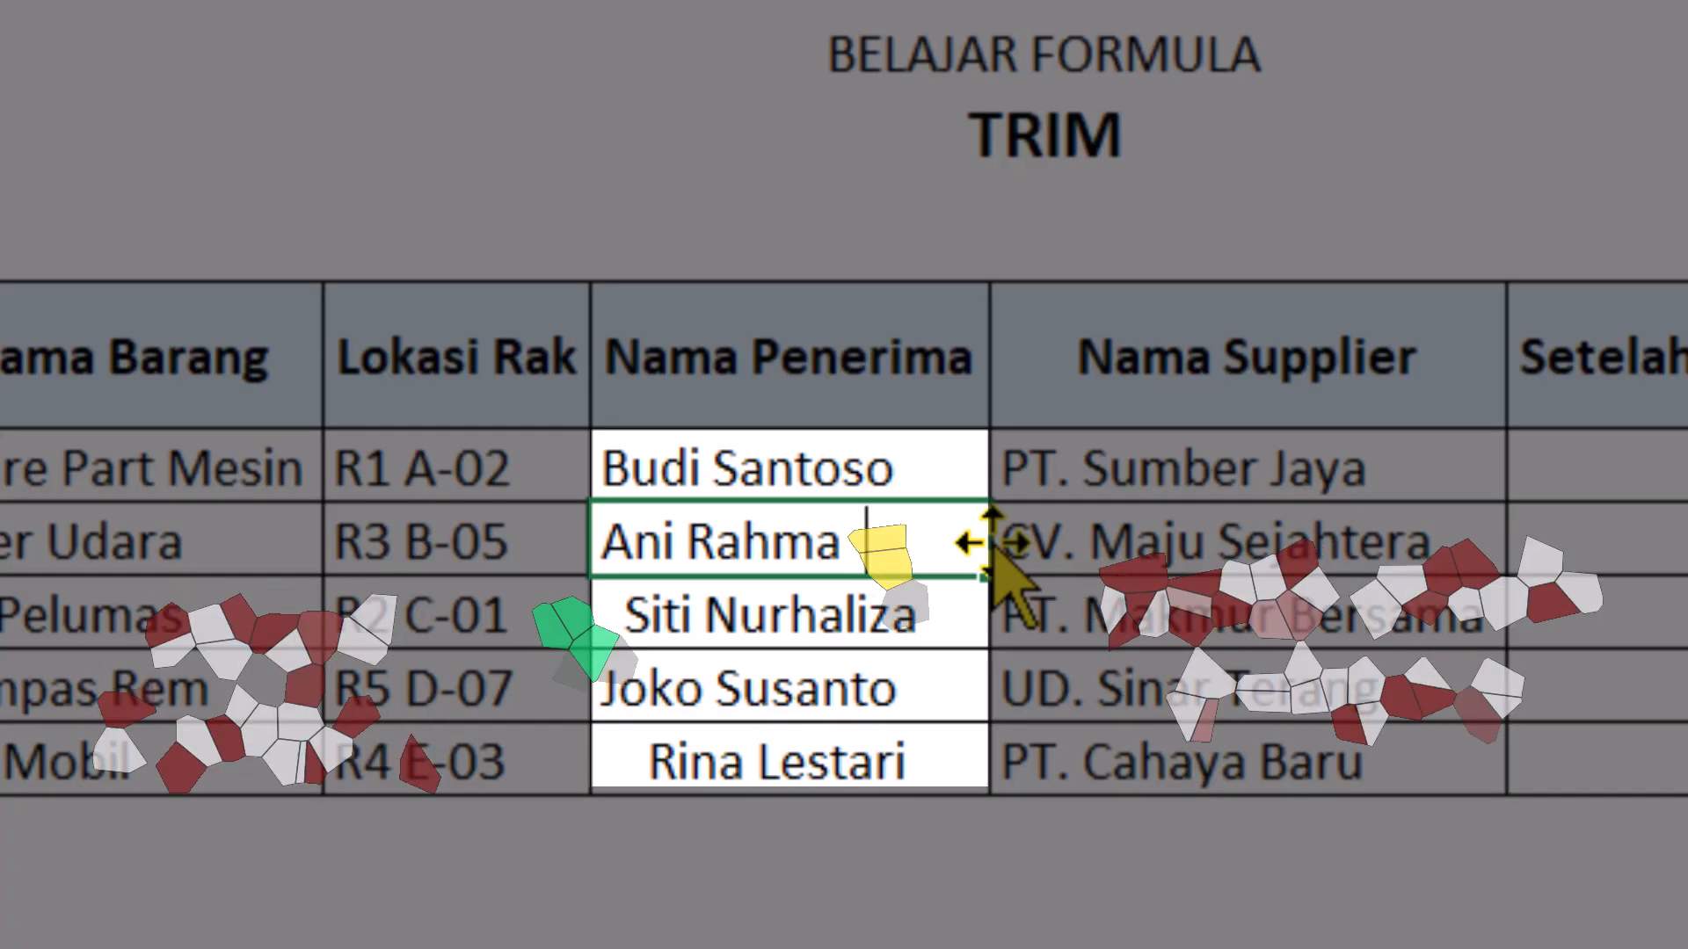
{"action": "key", "text": "Return"}
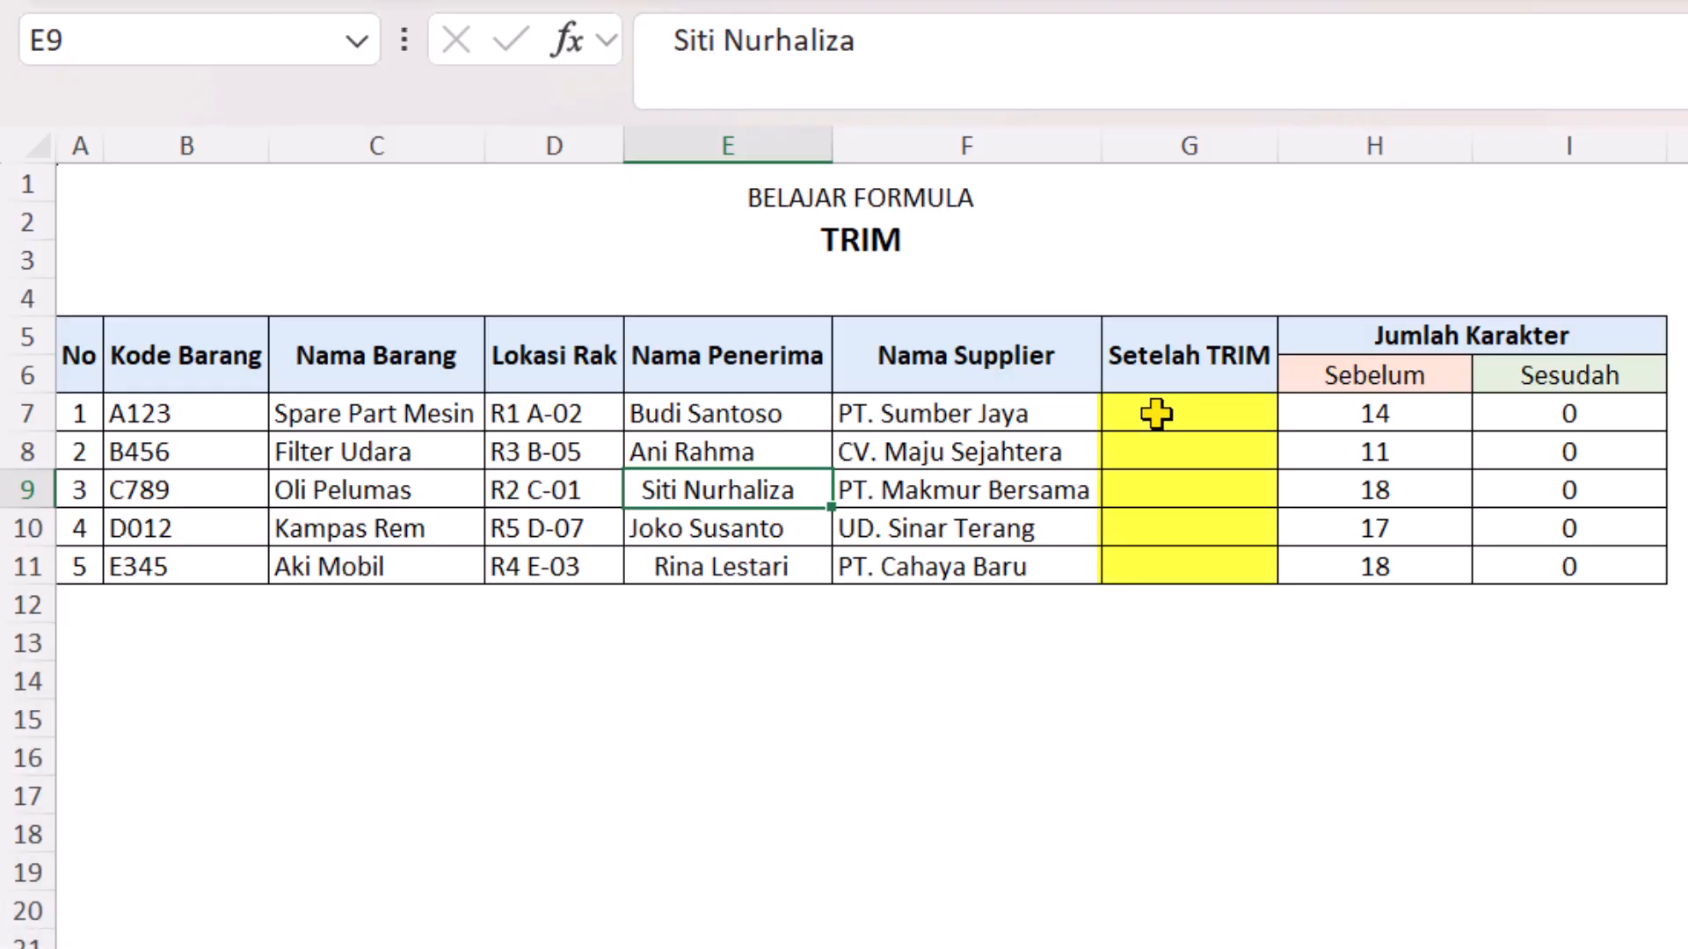
Enter the formula =TRIM(E7) in cell G7 of the Setelah TRIM column.
{"action": "left_click", "coordinate": [1157, 410]}
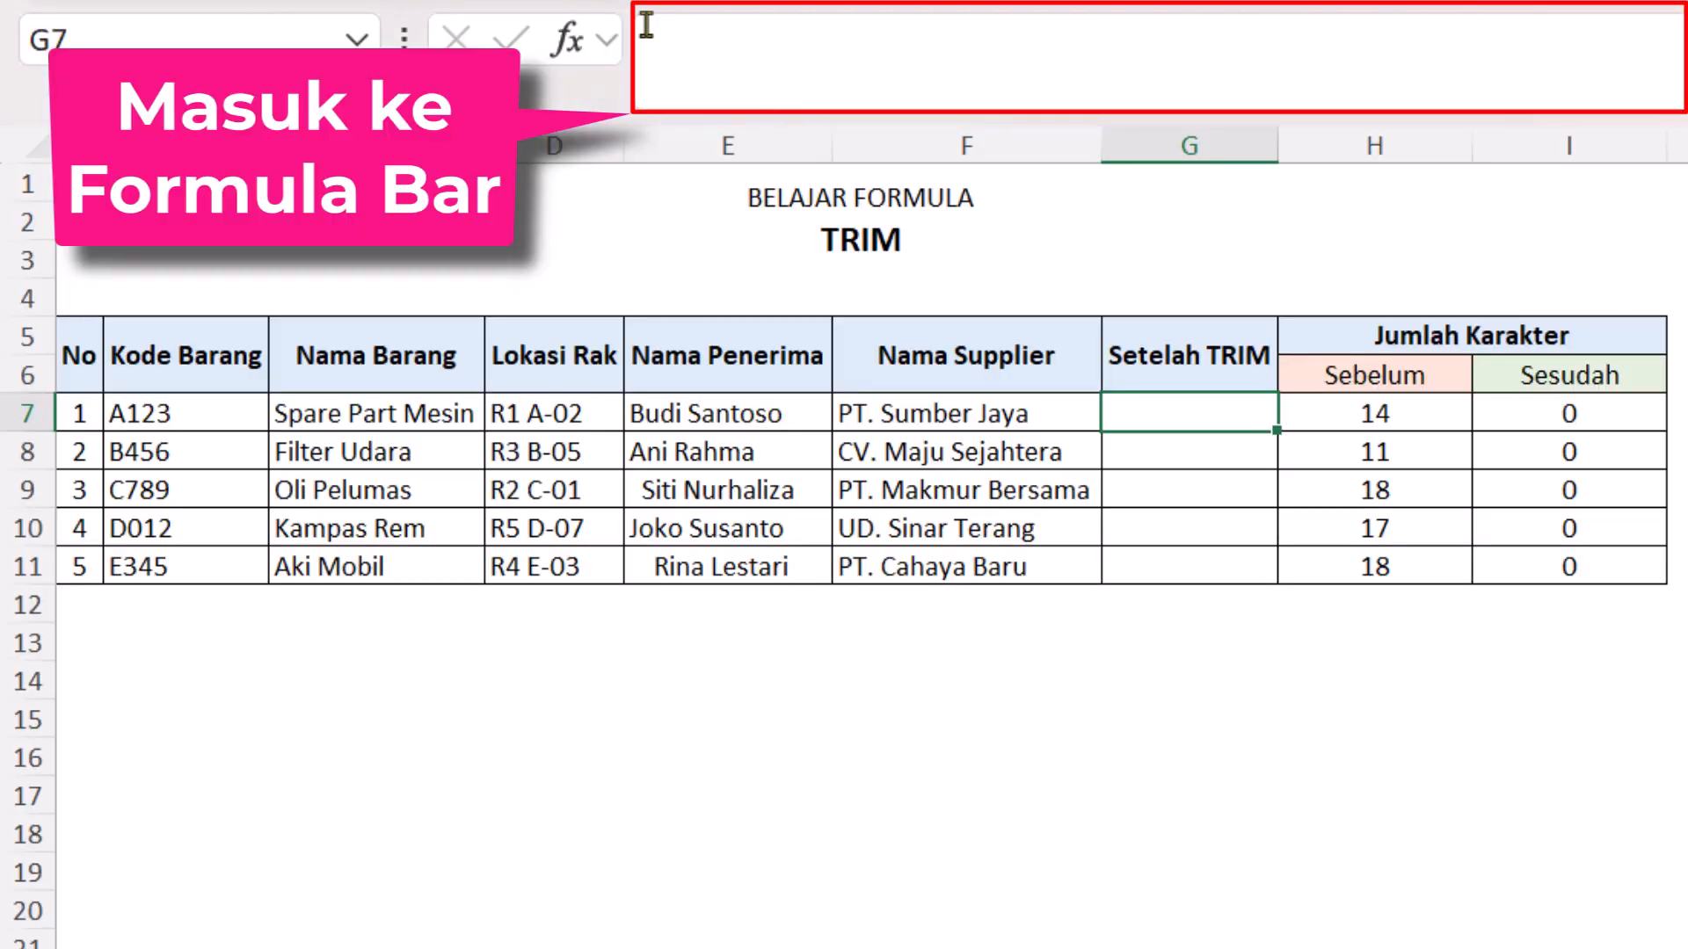
{"action": "type", "text": "="}
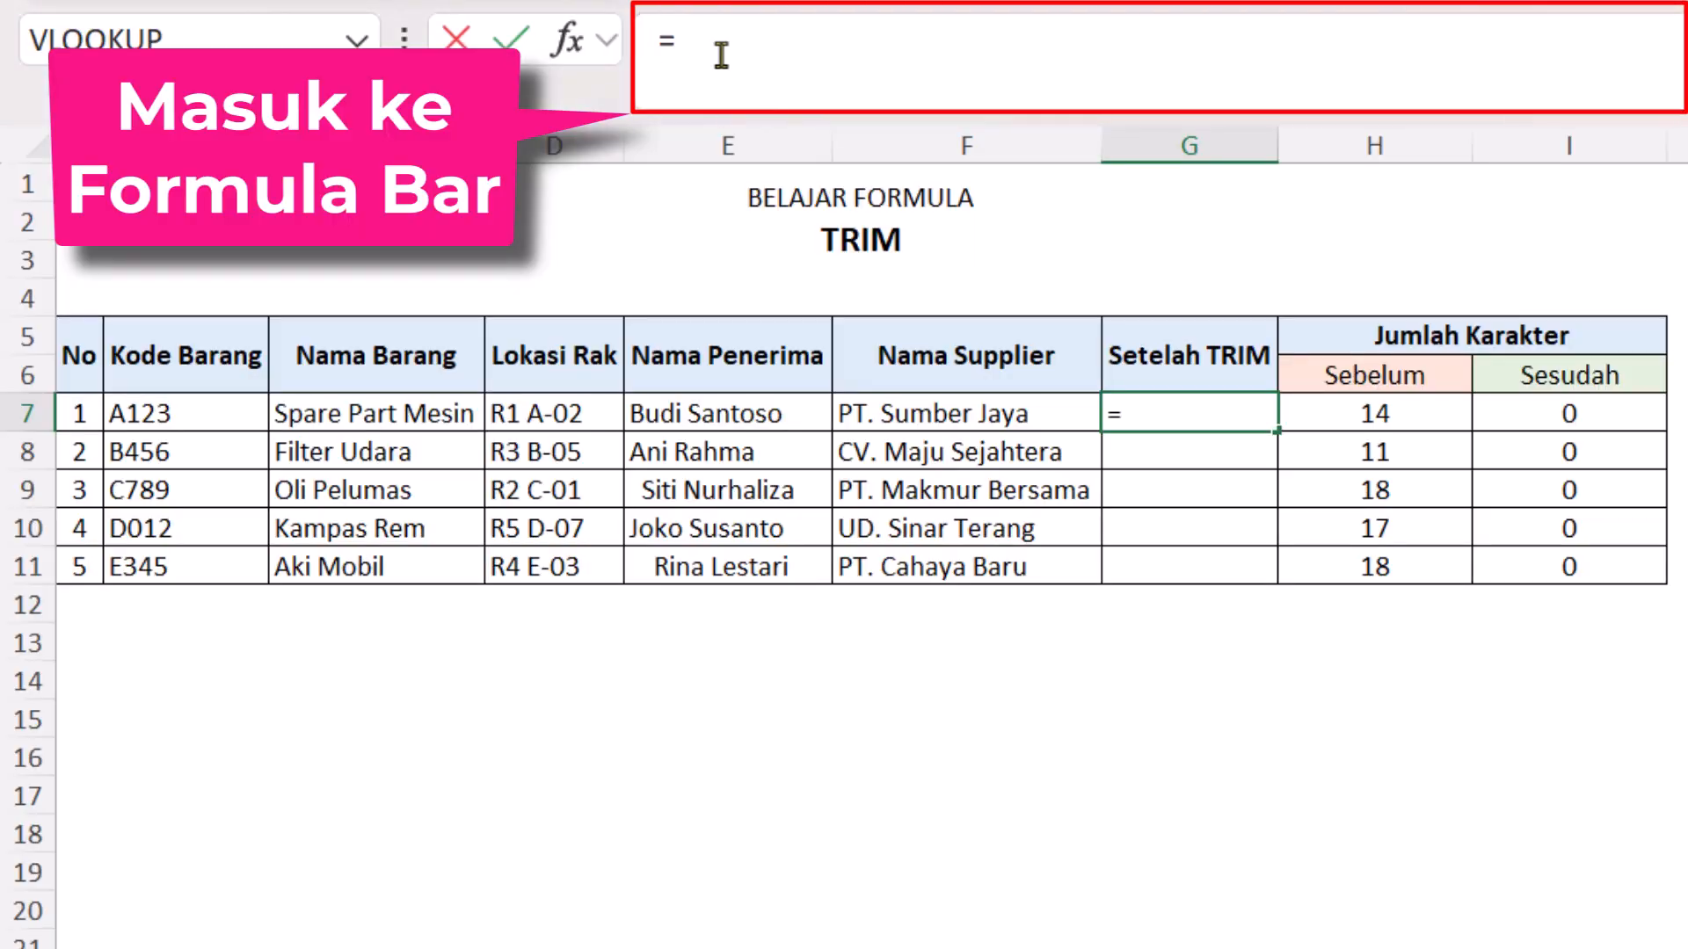
{"action": "type", "text": "TRIM"}
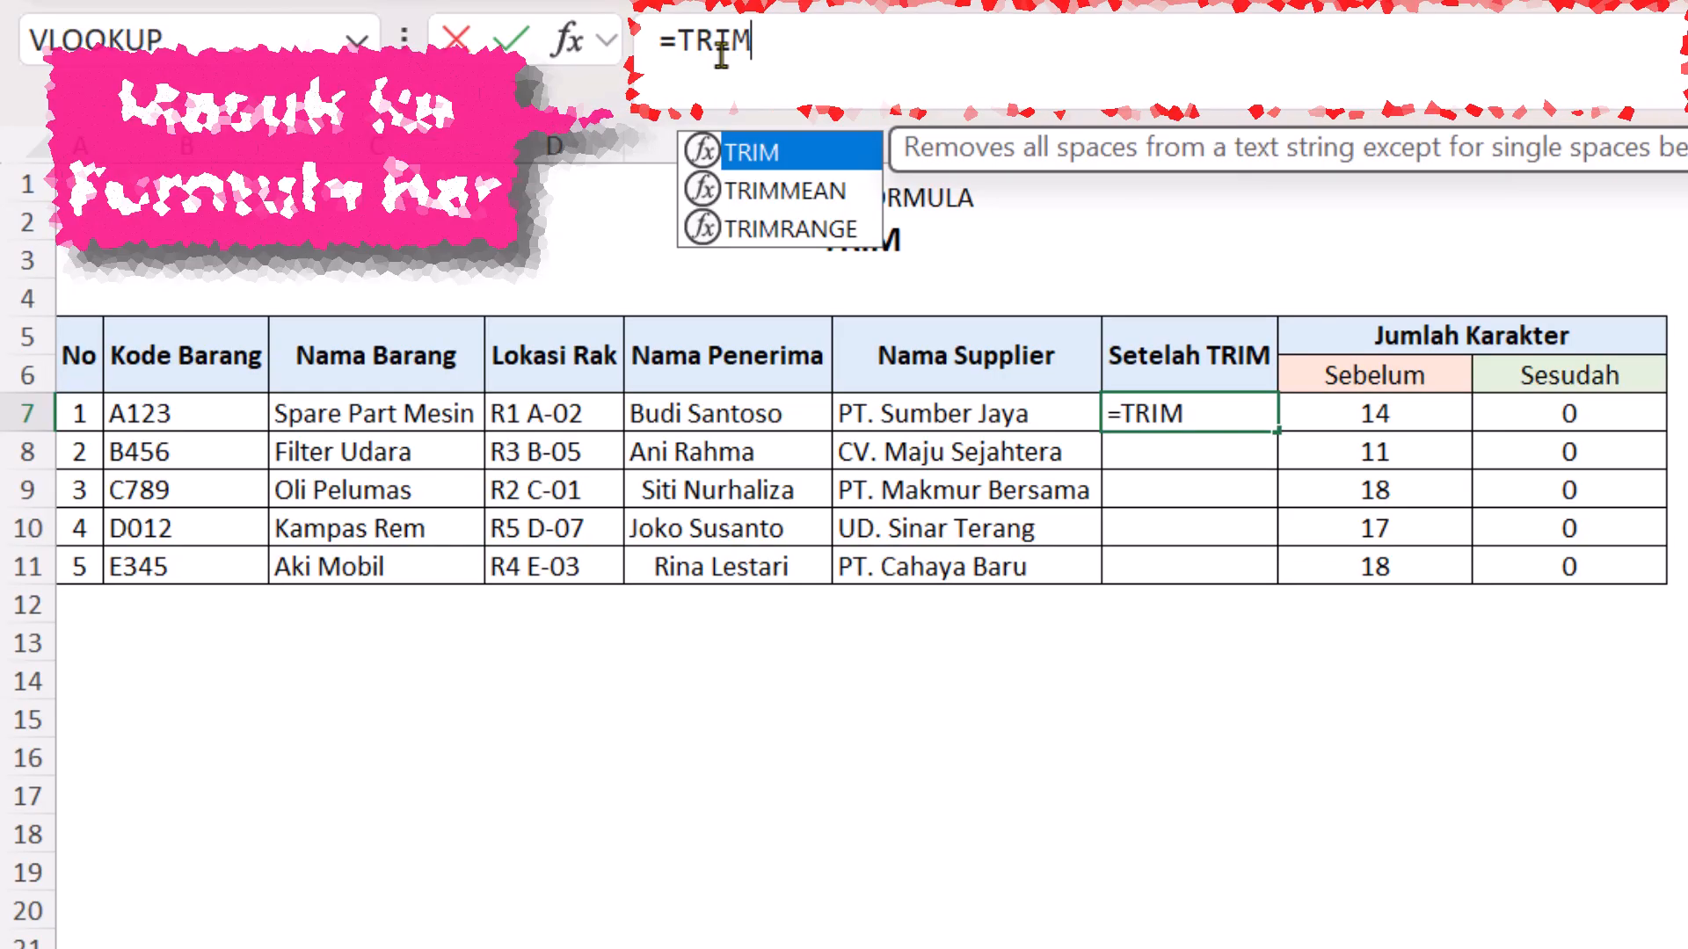
{"action": "type", "text": "("}
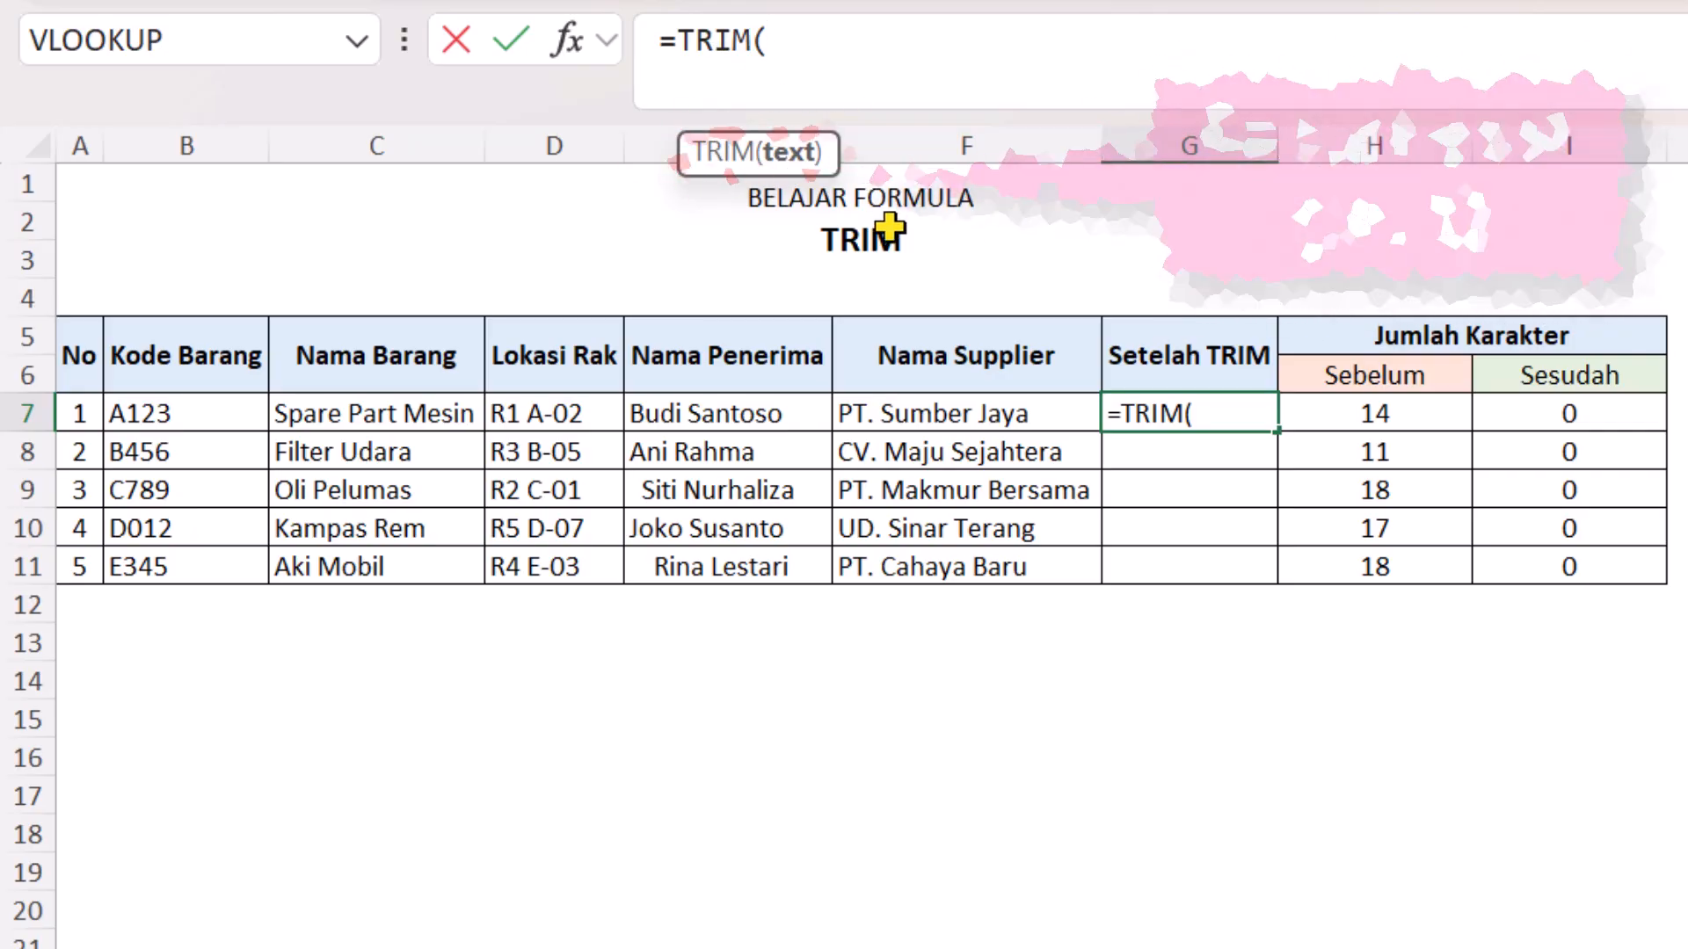
{"action": "left_click", "coordinate": [728, 410]}
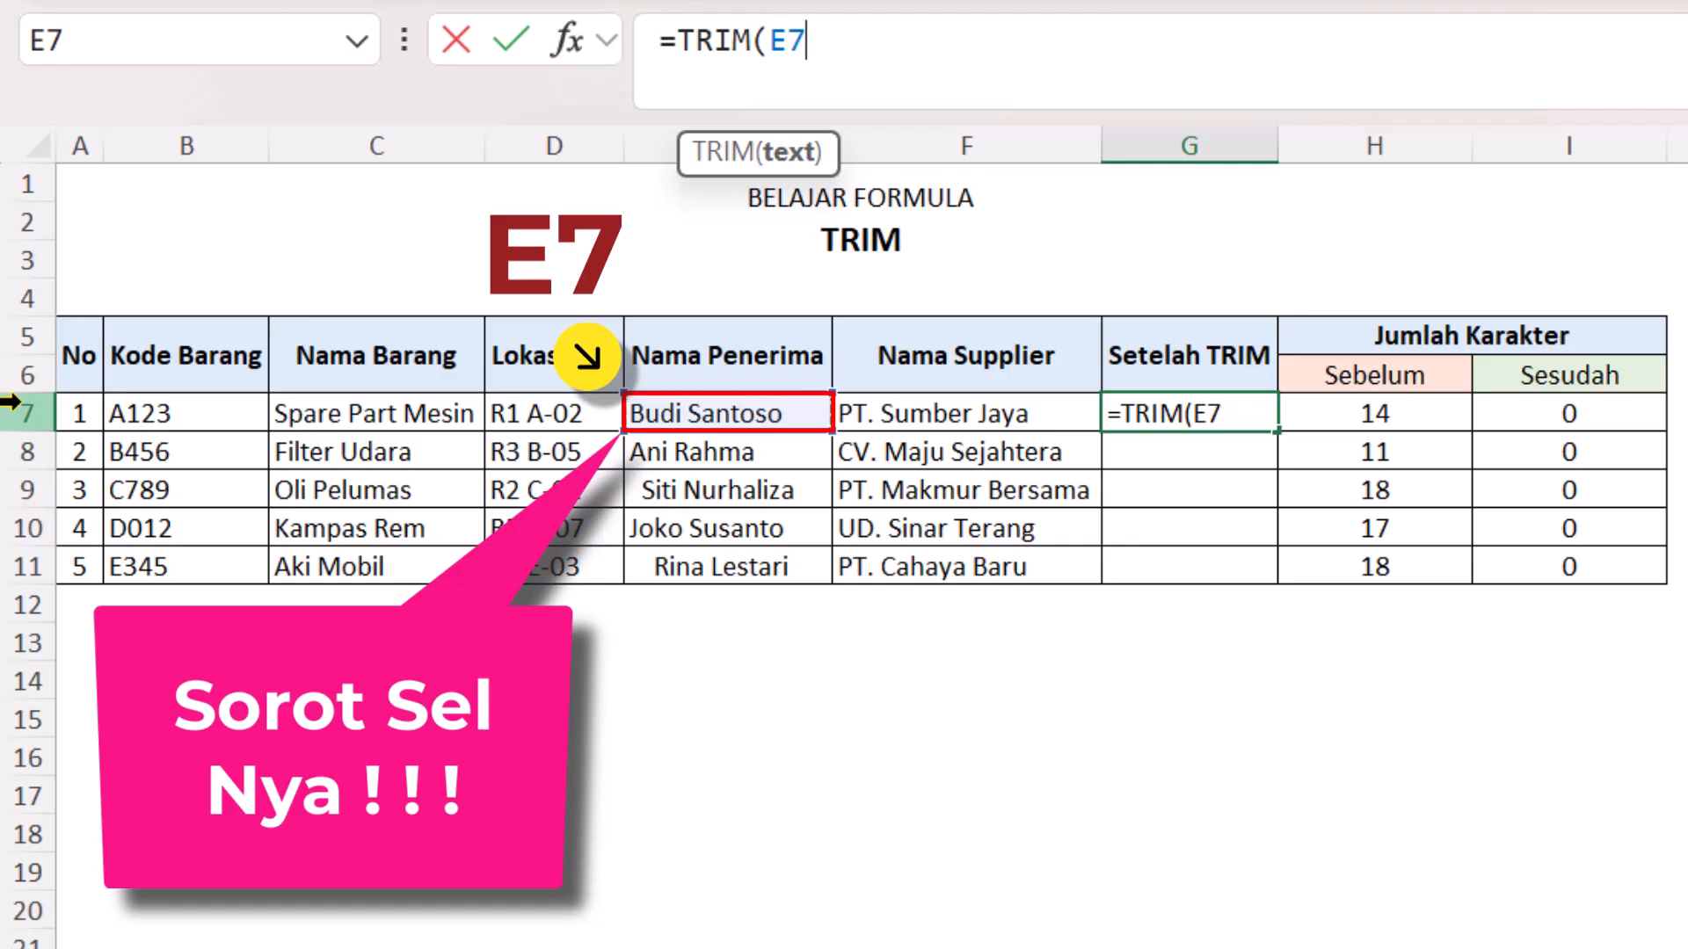
{"action": "left_click", "coordinate": [861, 41]}
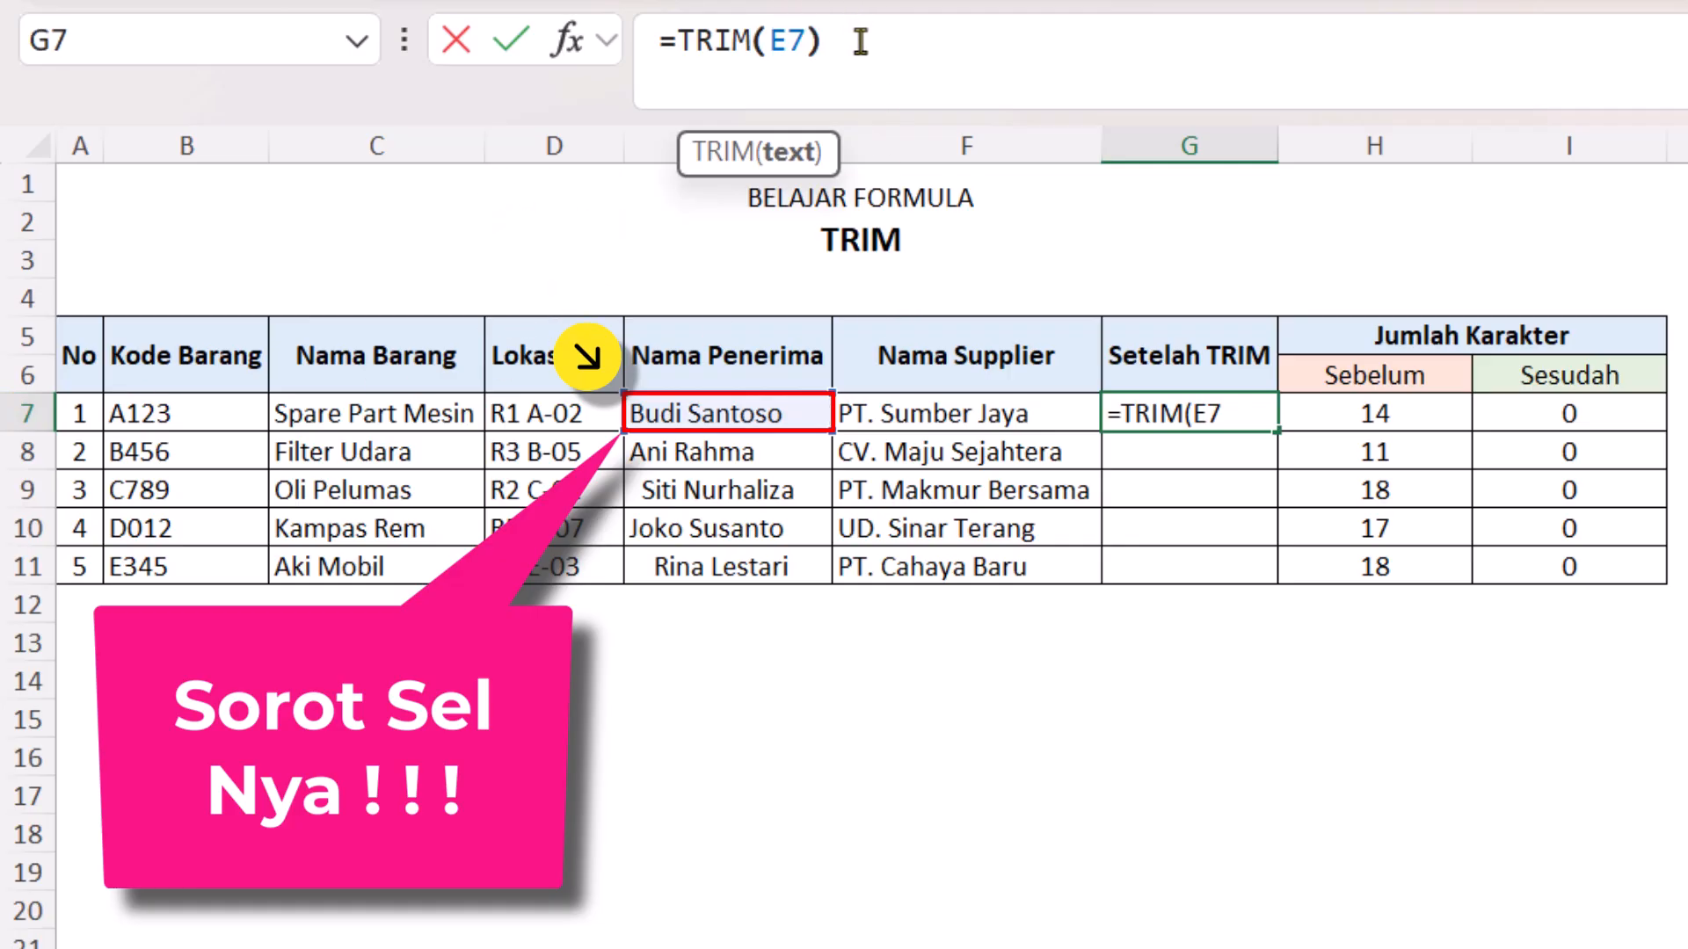
{"action": "type", "text": ")"}
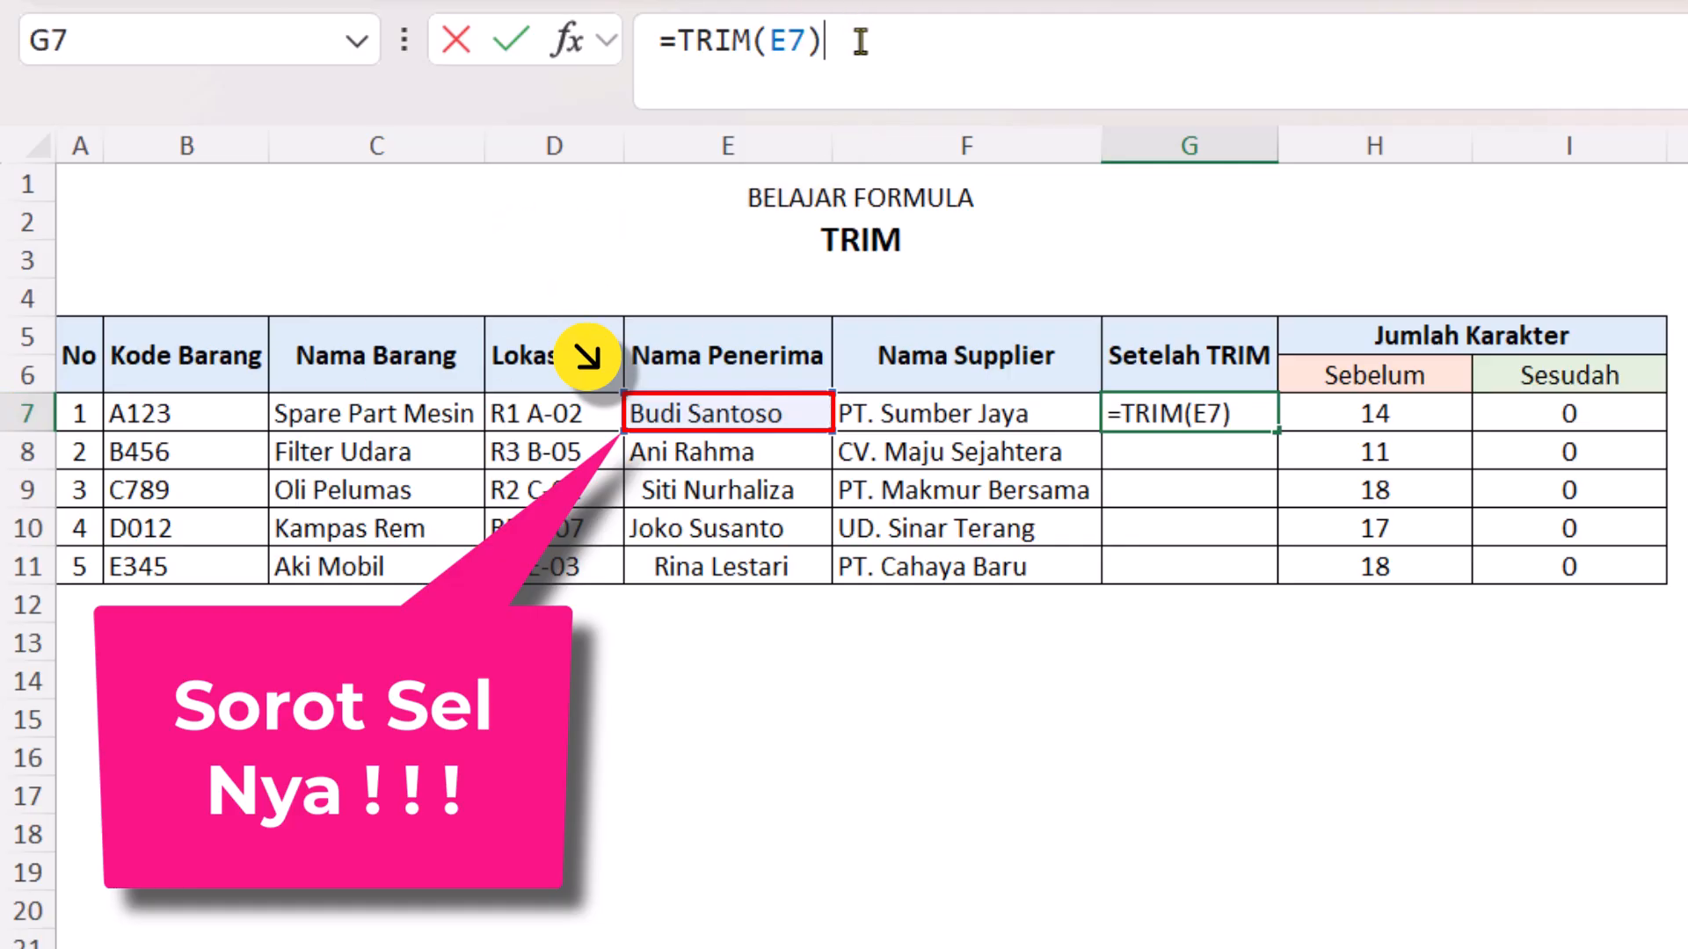
{"action": "key", "text": "Return"}
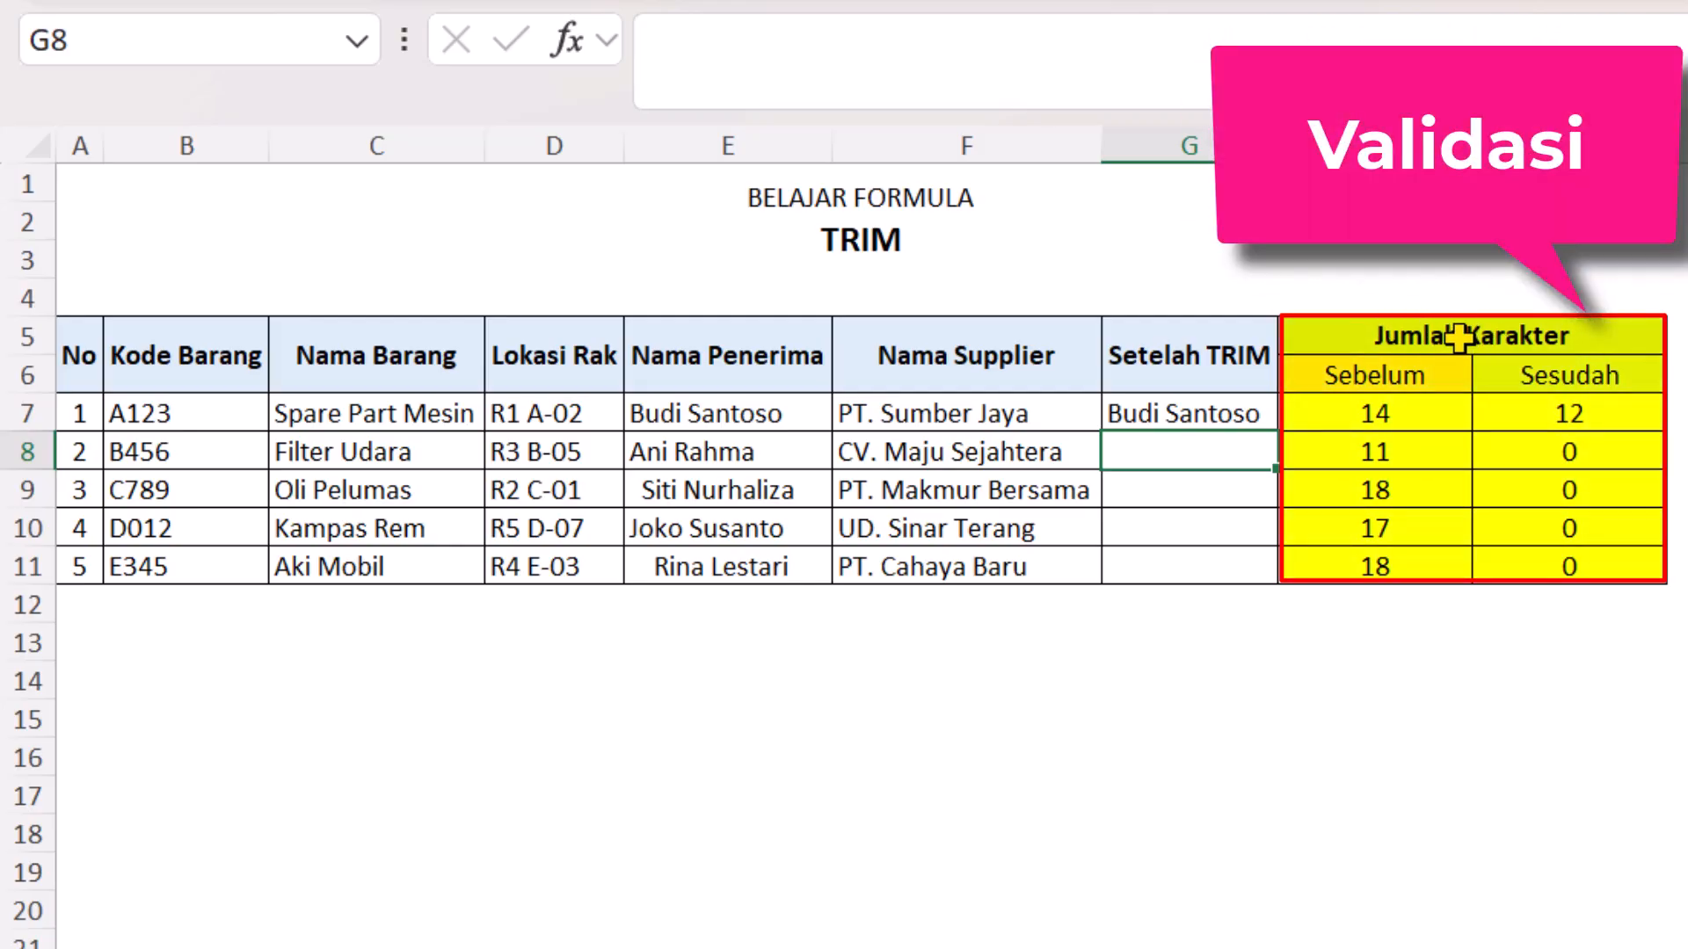
Compare the Sebelum and Sesudah character counts for the first row in H7 and I7.
{"action": "left_click", "coordinate": [1376, 359]}
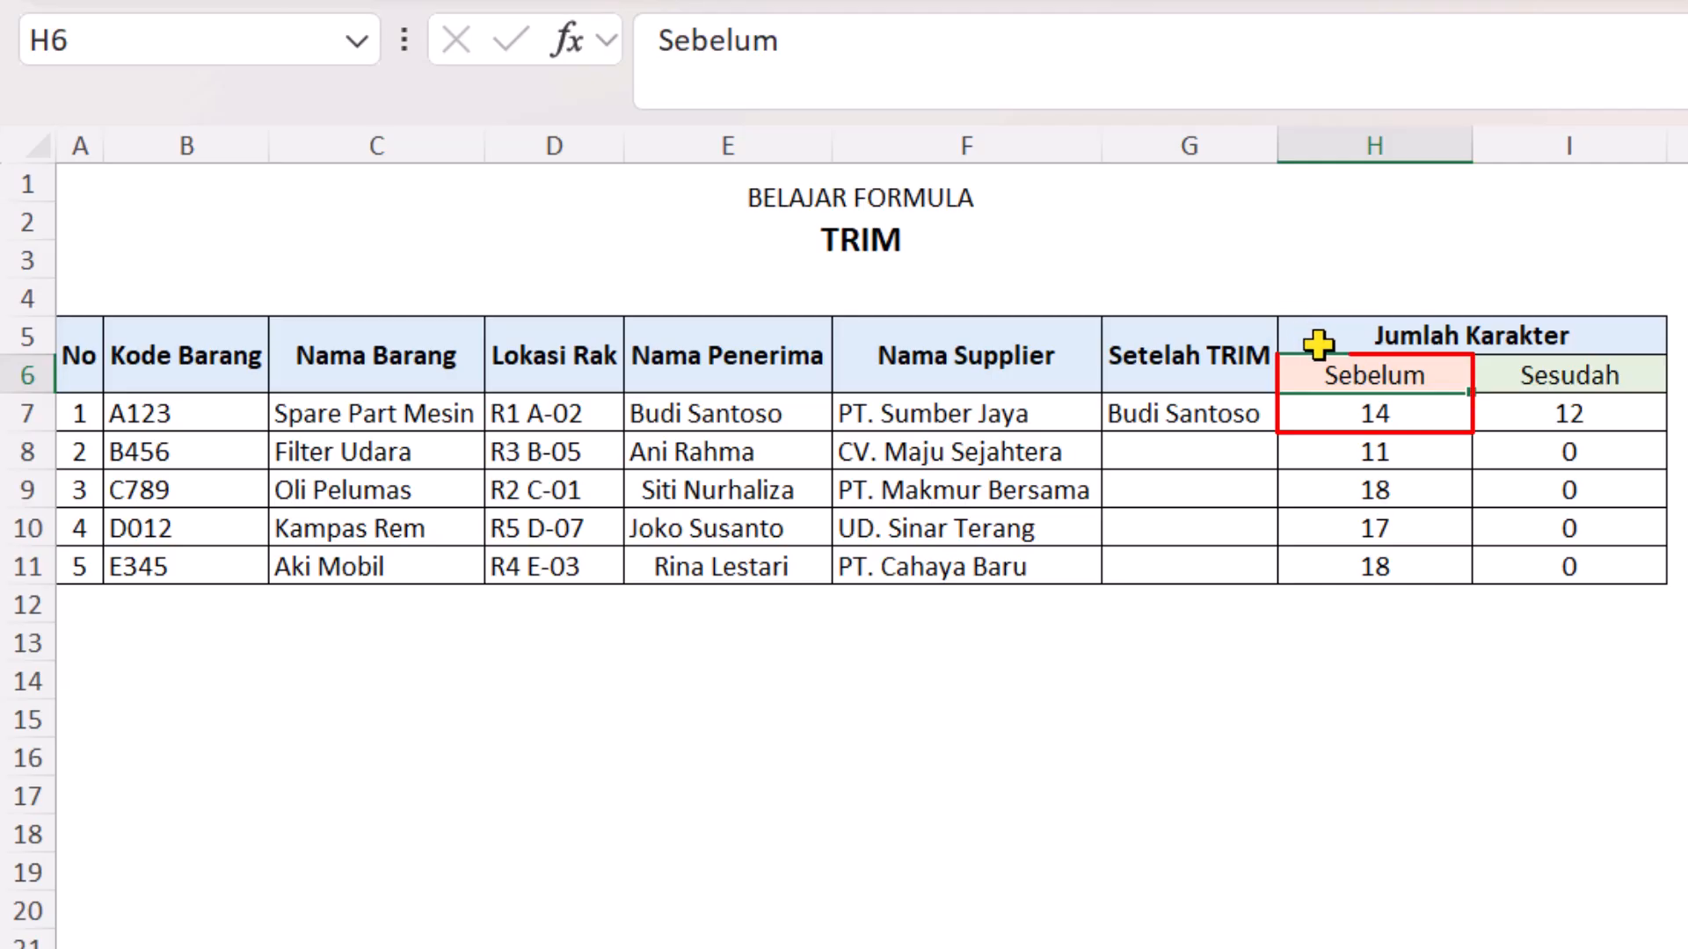
{"action": "left_click", "coordinate": [1351, 409]}
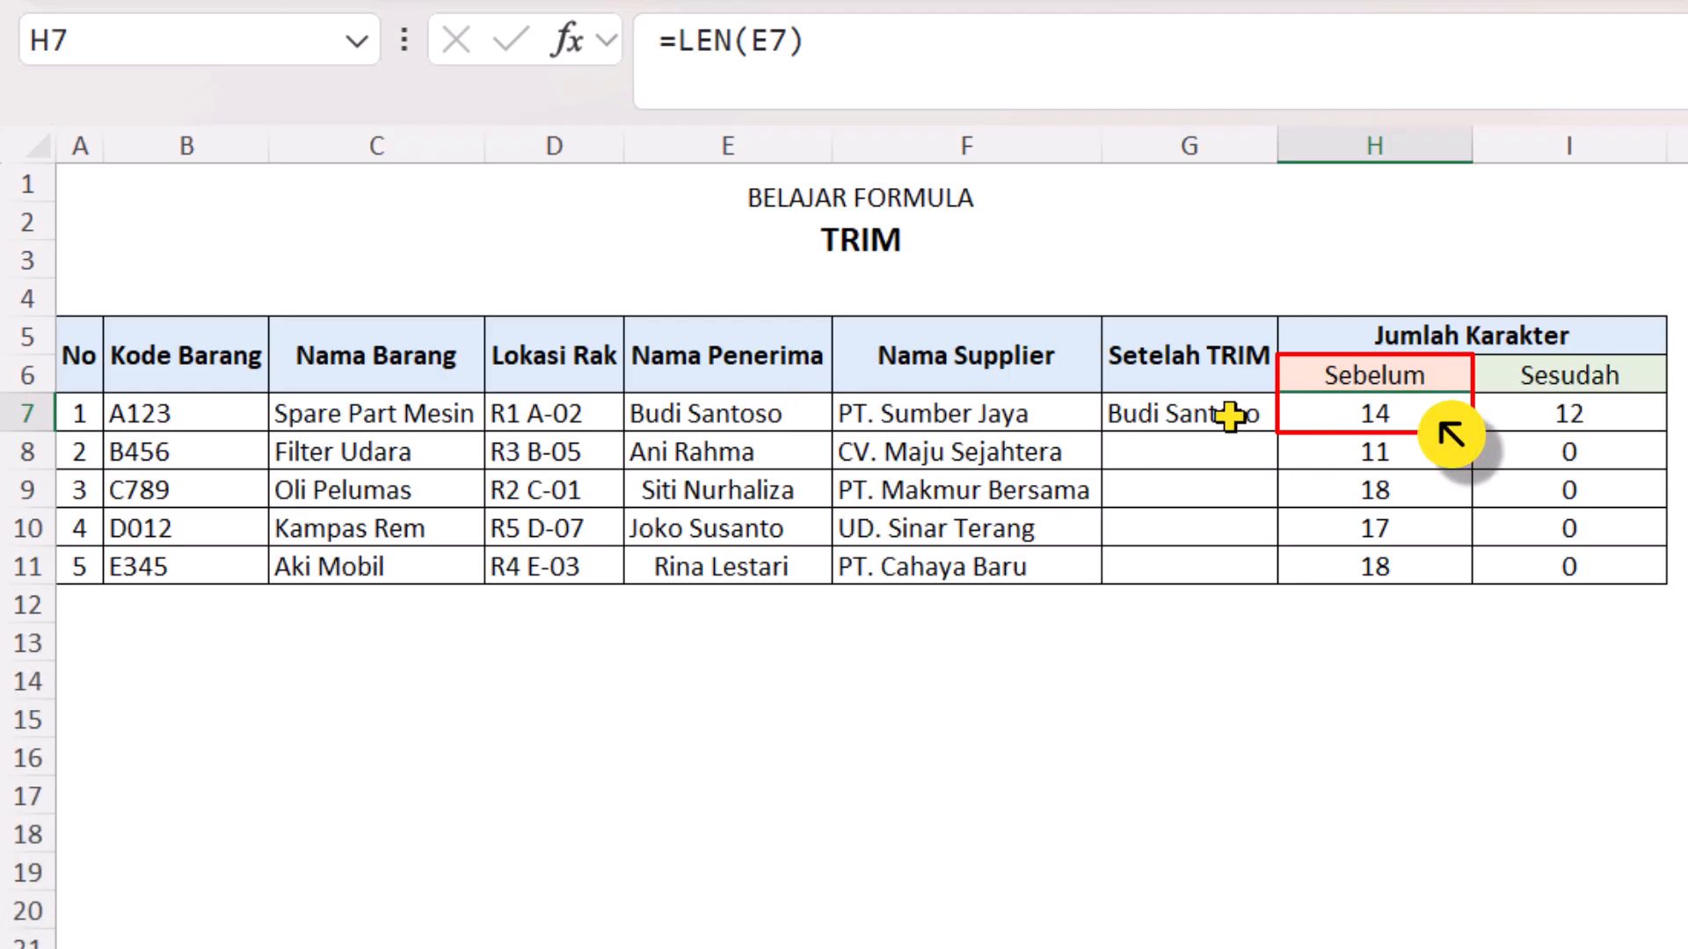
{"action": "left_click", "coordinate": [1543, 421]}
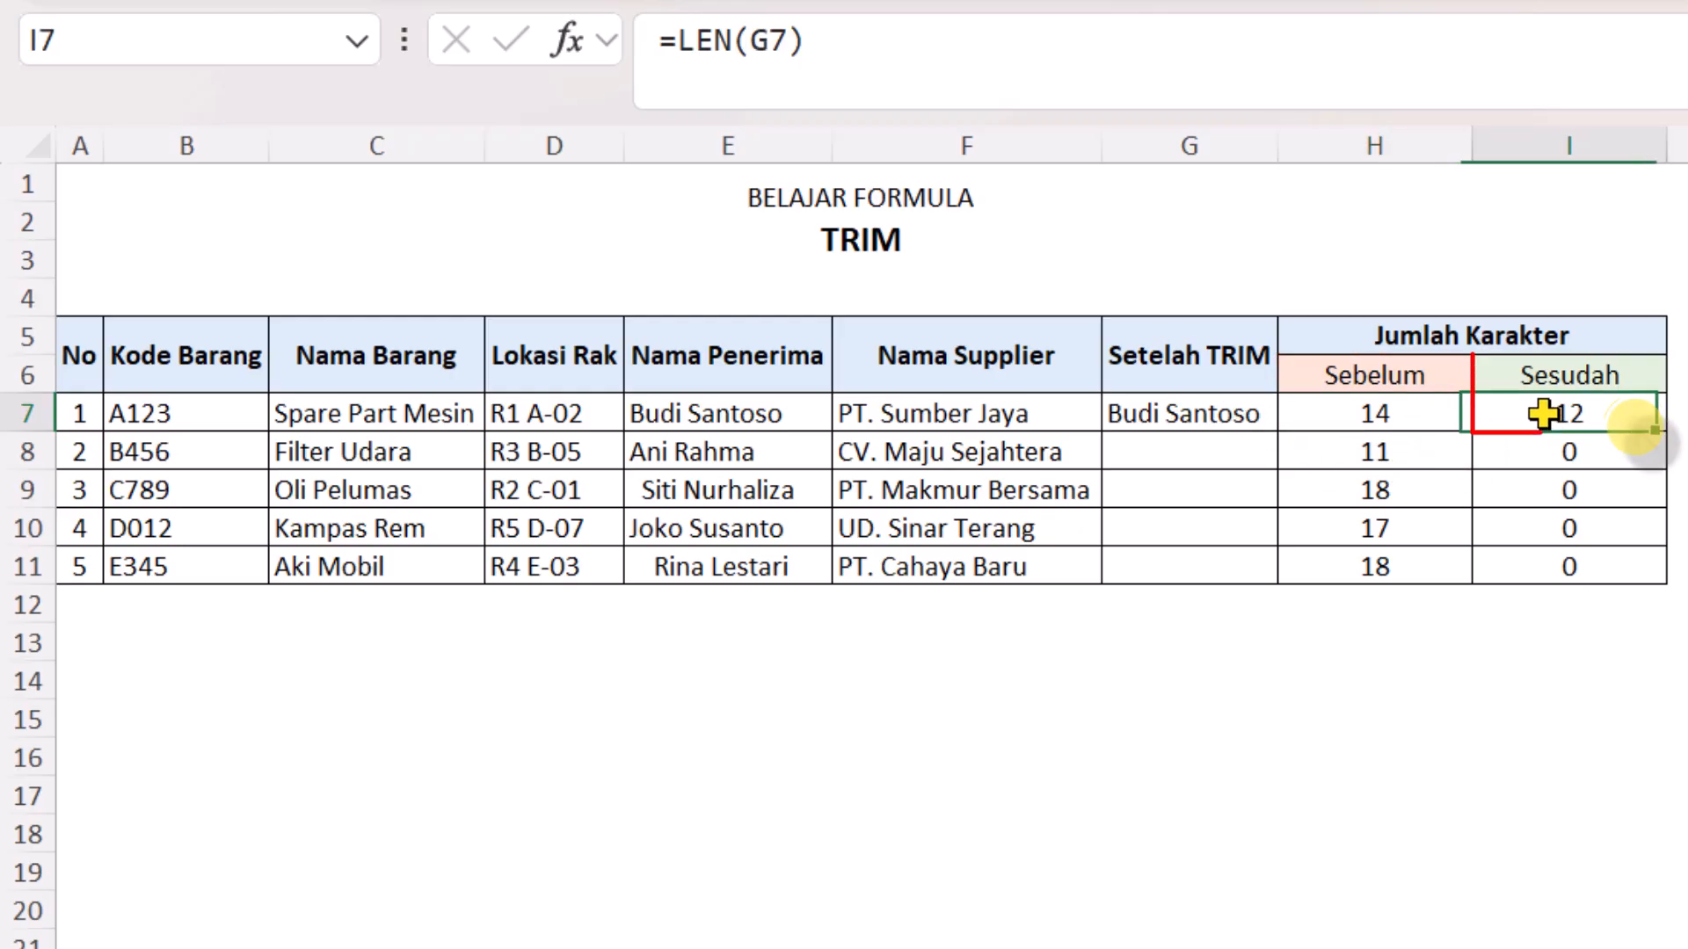